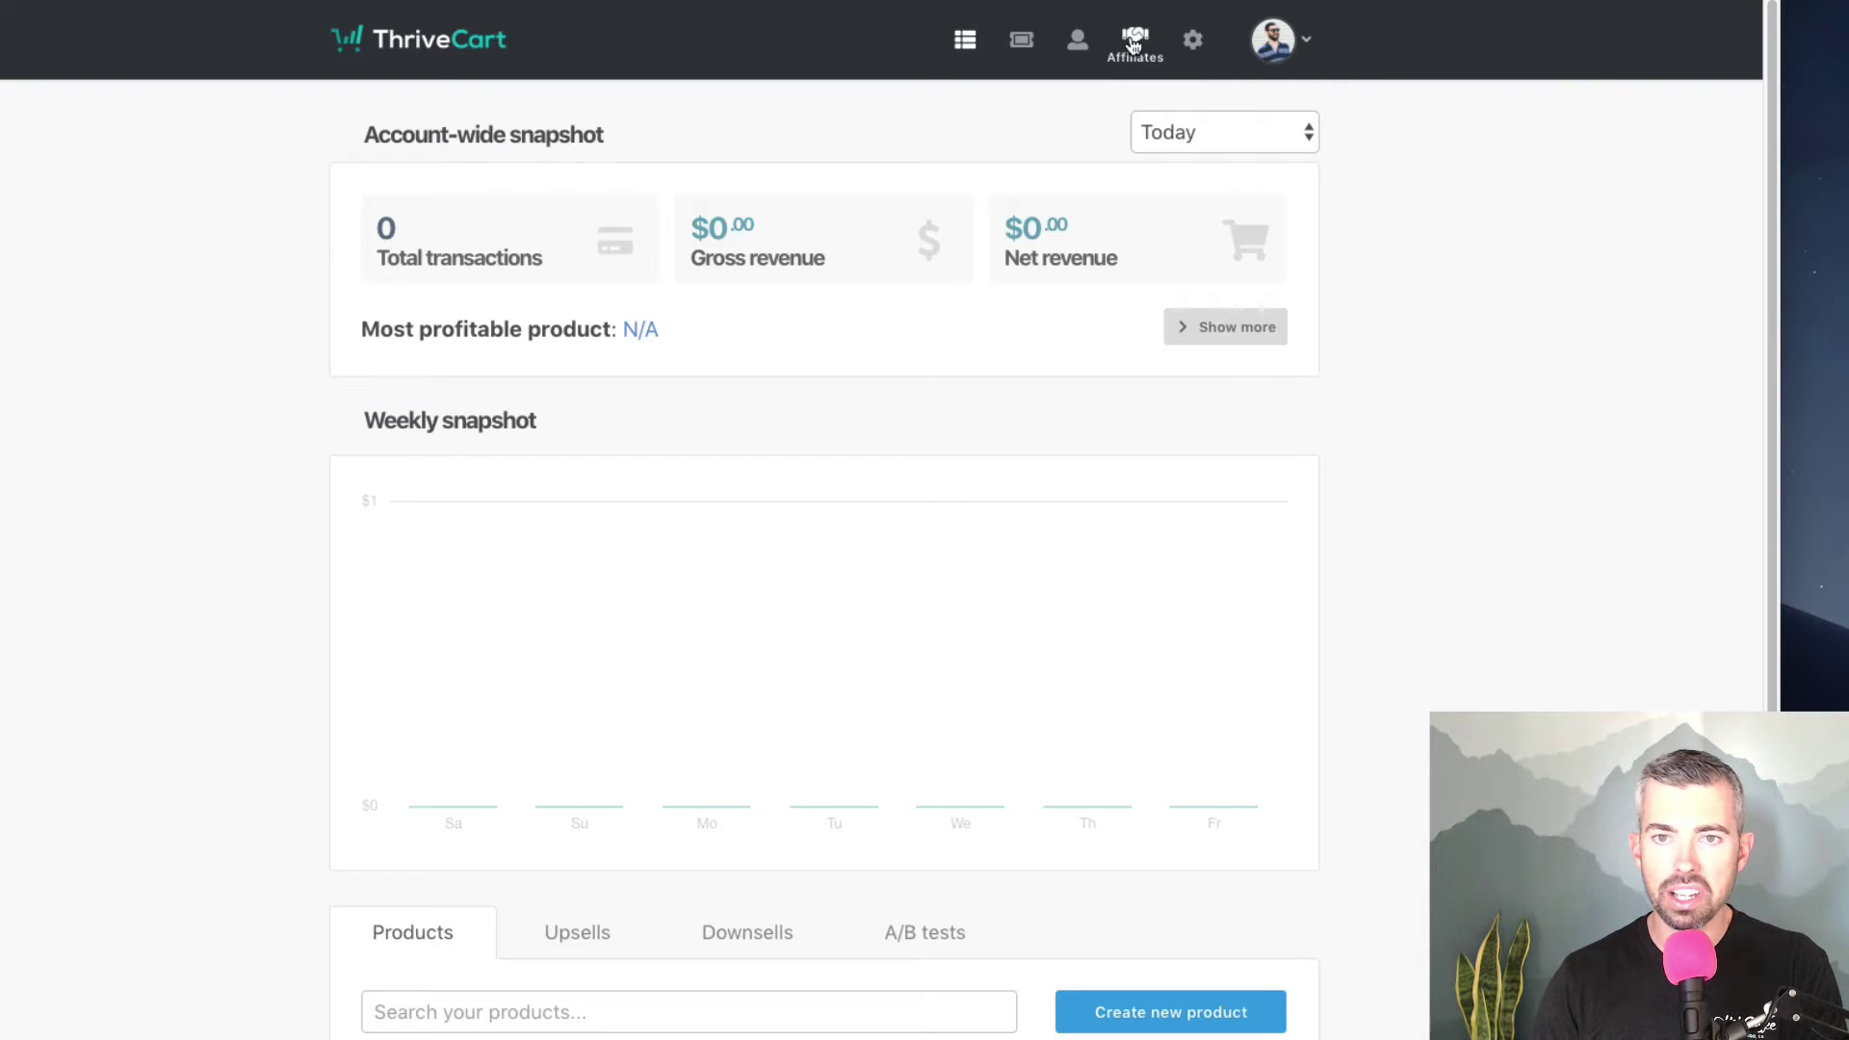
- Create a new affiliate rule in the Affiliates Rules section, defaulting to sign-up on any product
click(1136, 41)
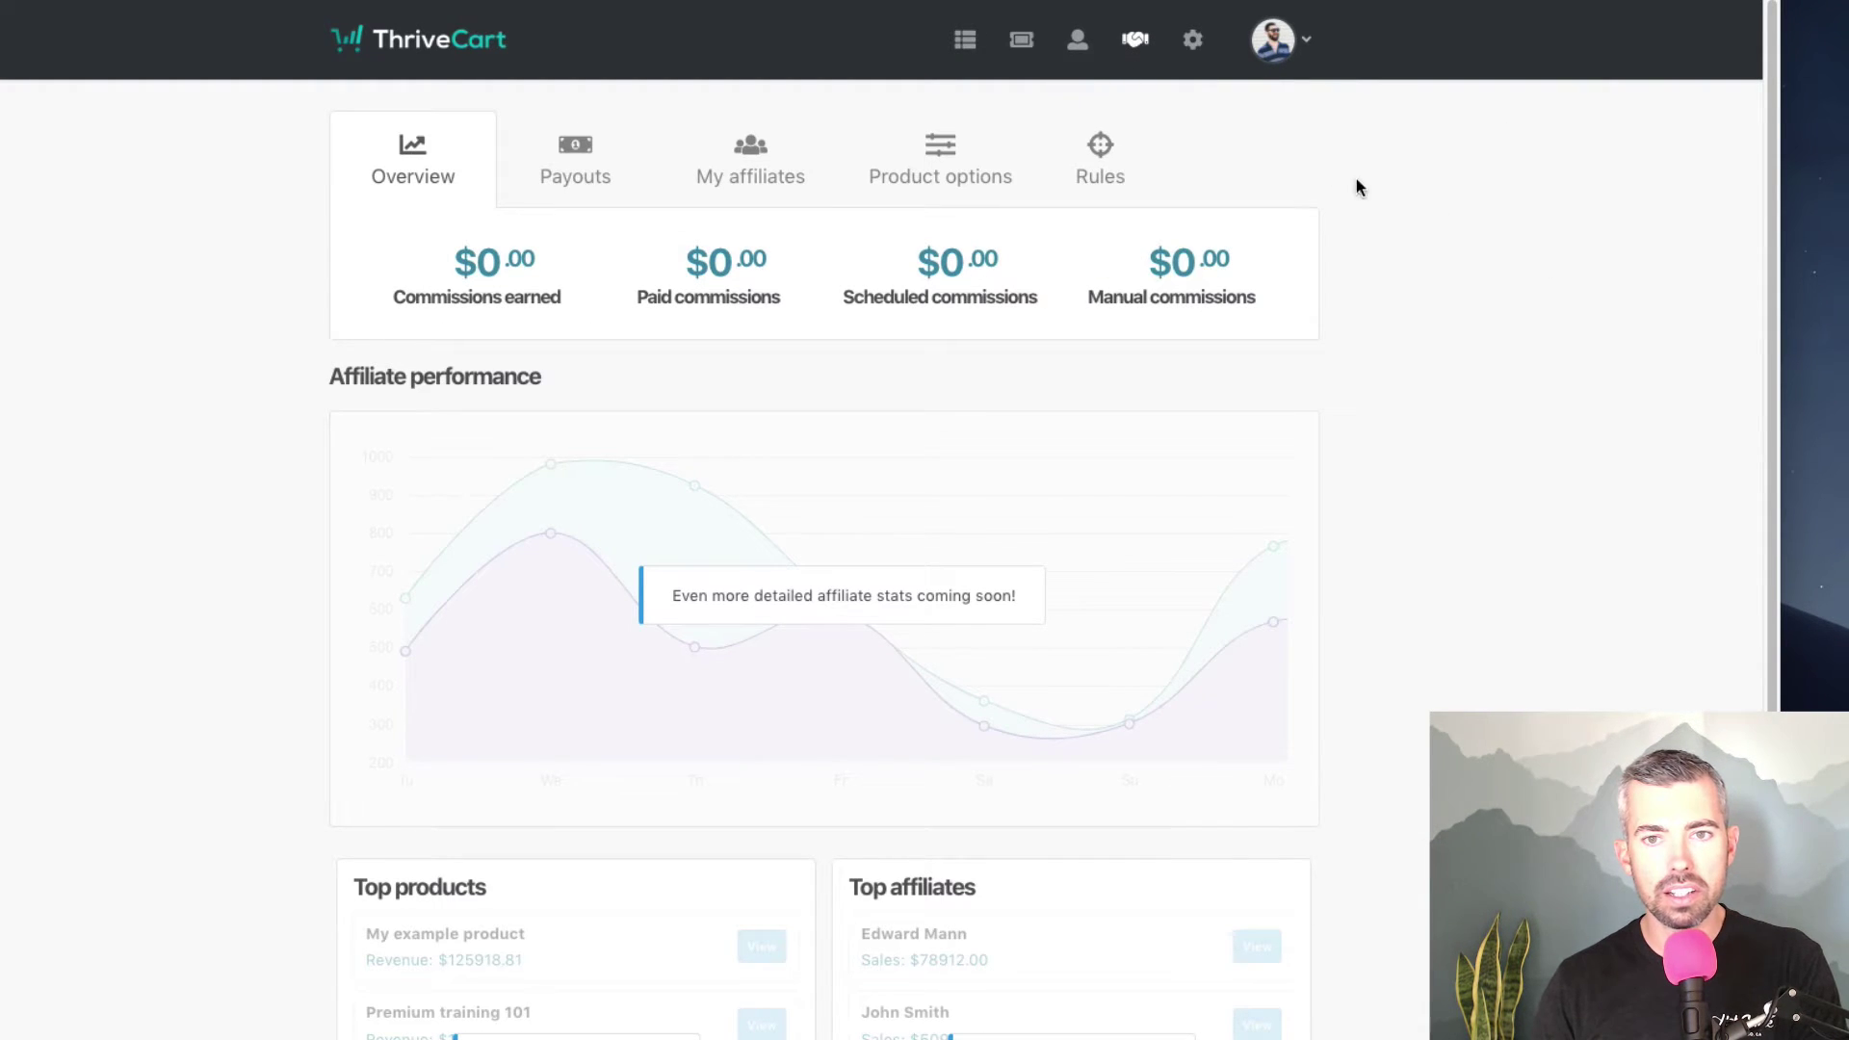
click(1103, 159)
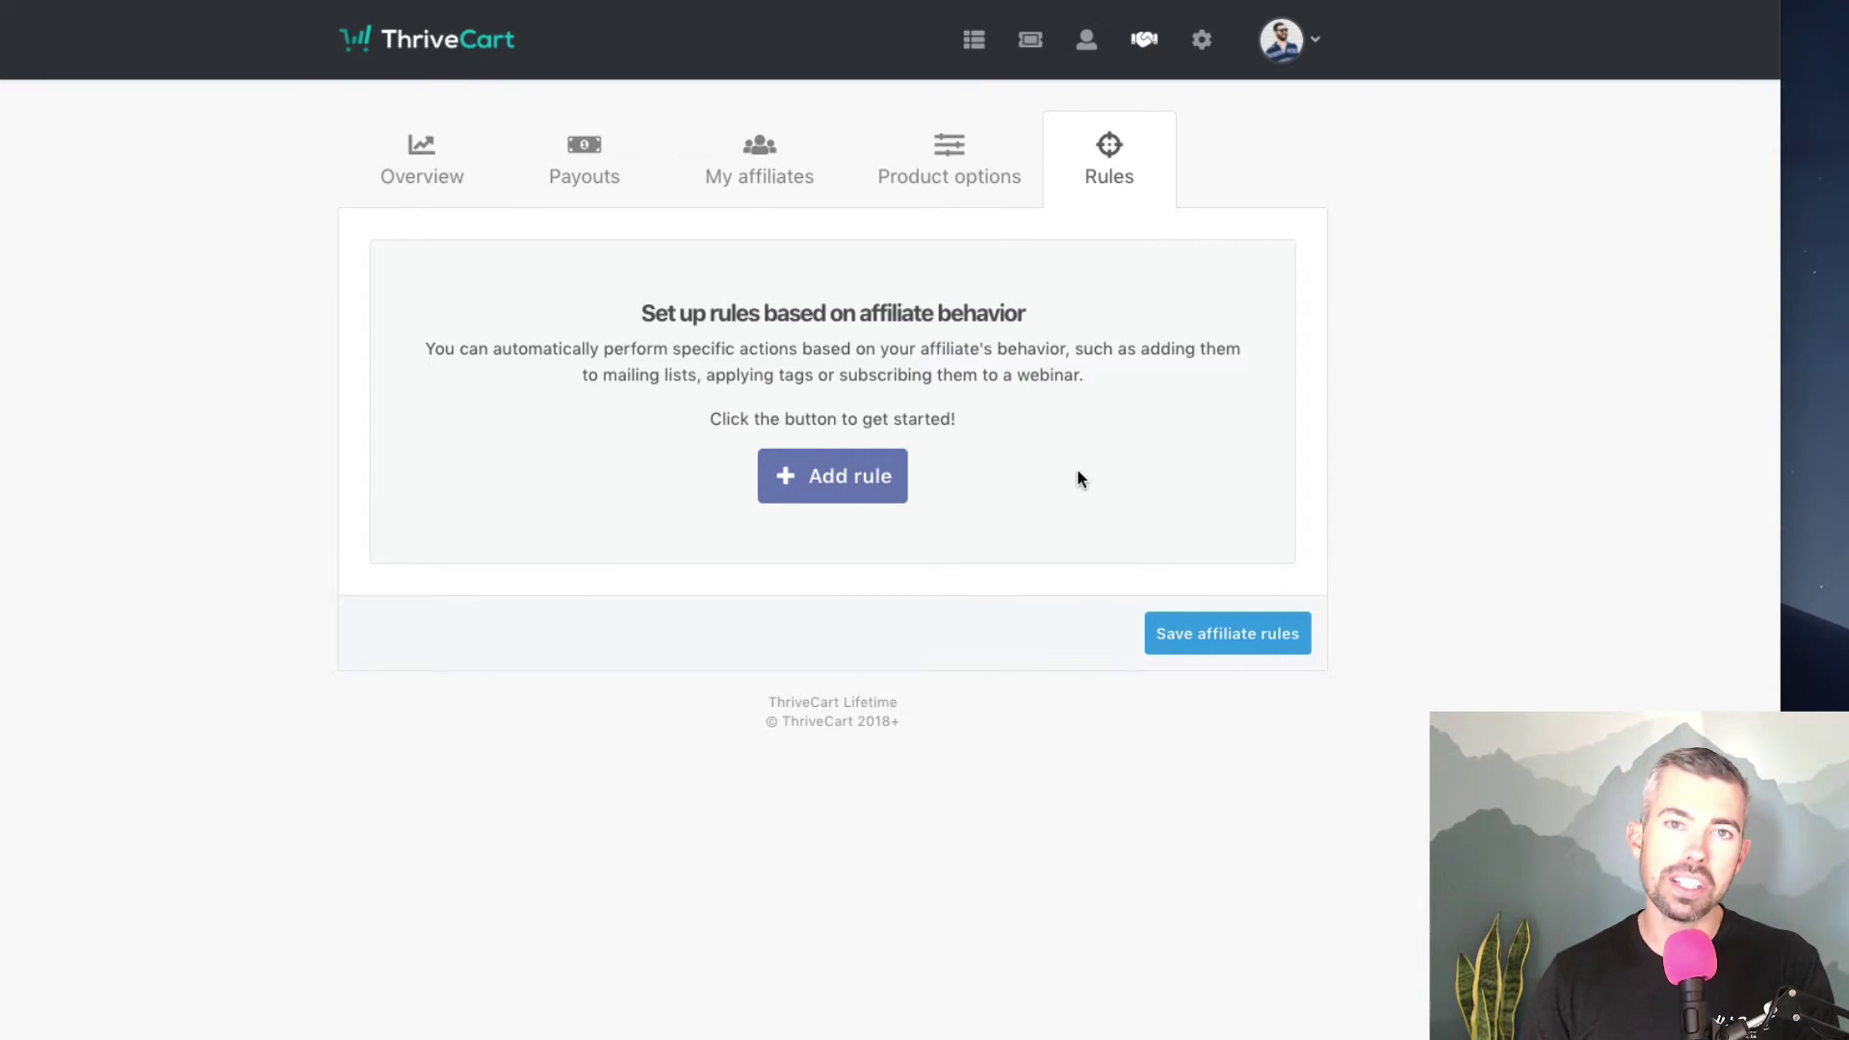
click(869, 485)
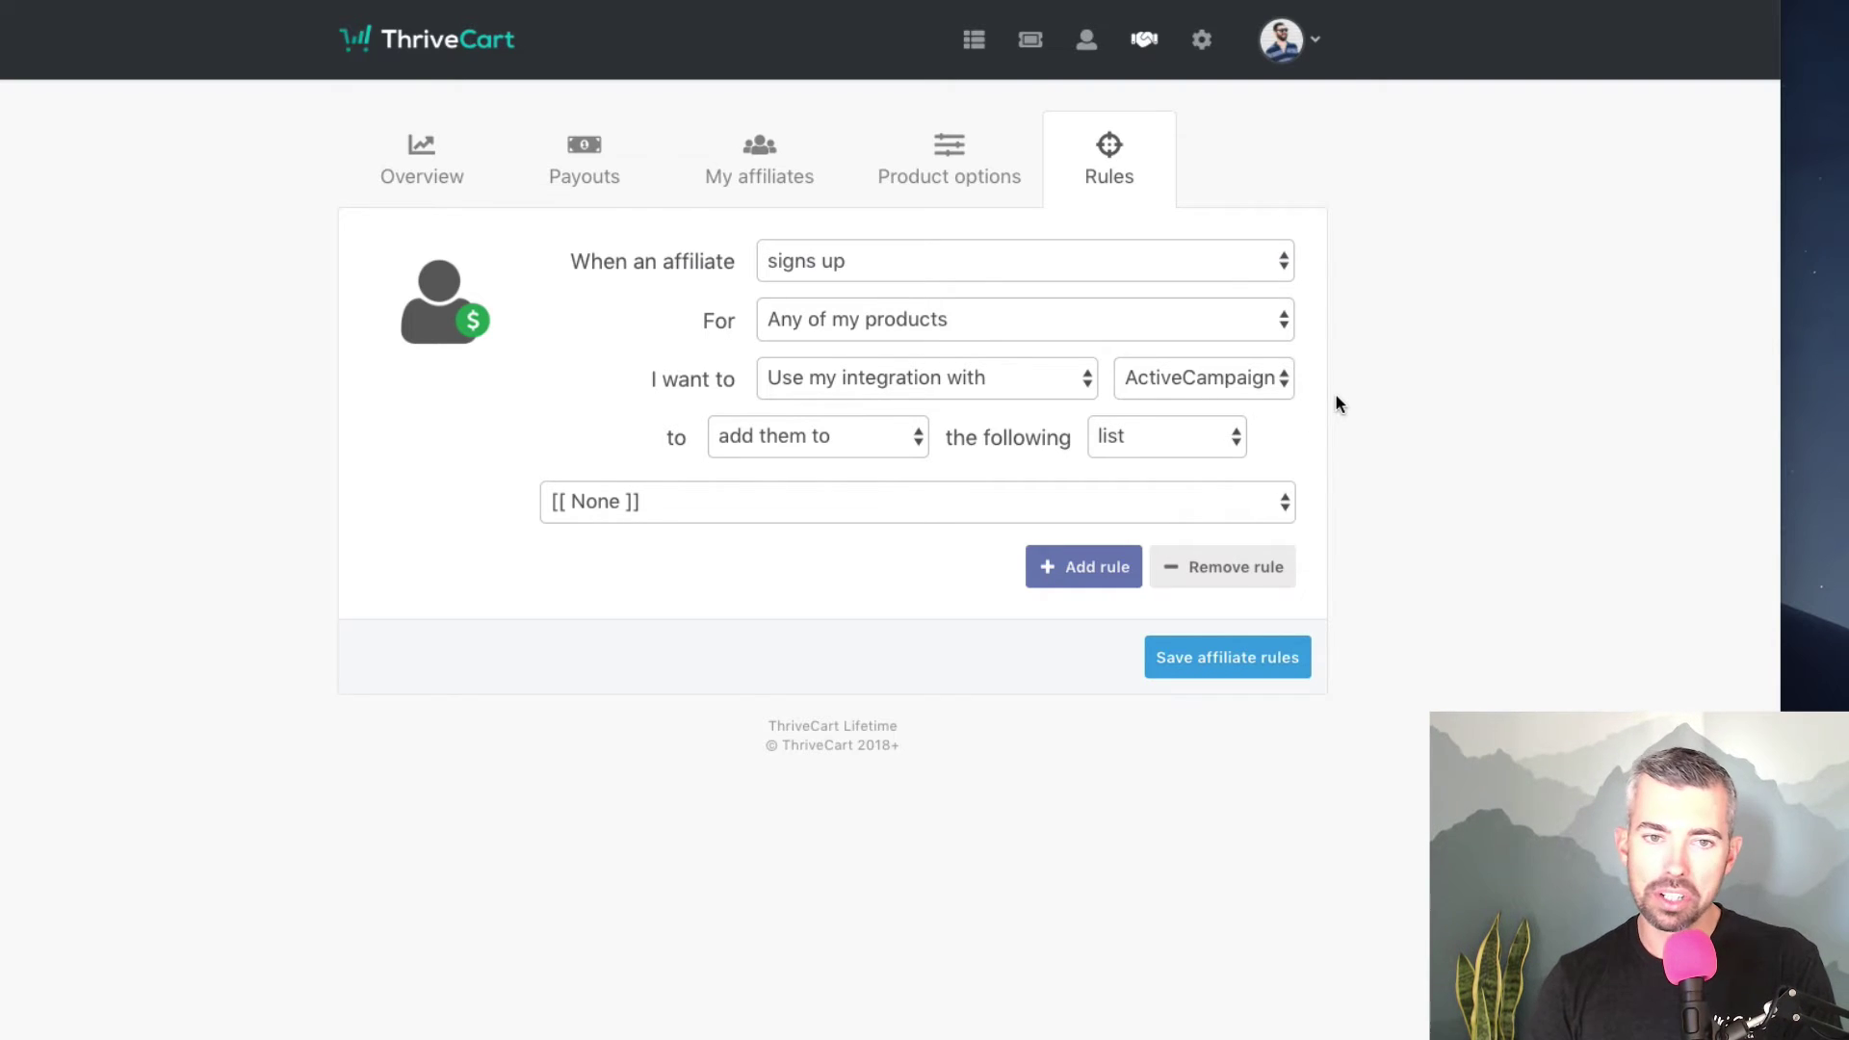
- Change the affiliate rule's trigger to 'makes a number of sales' with a count of 10
click(797, 264)
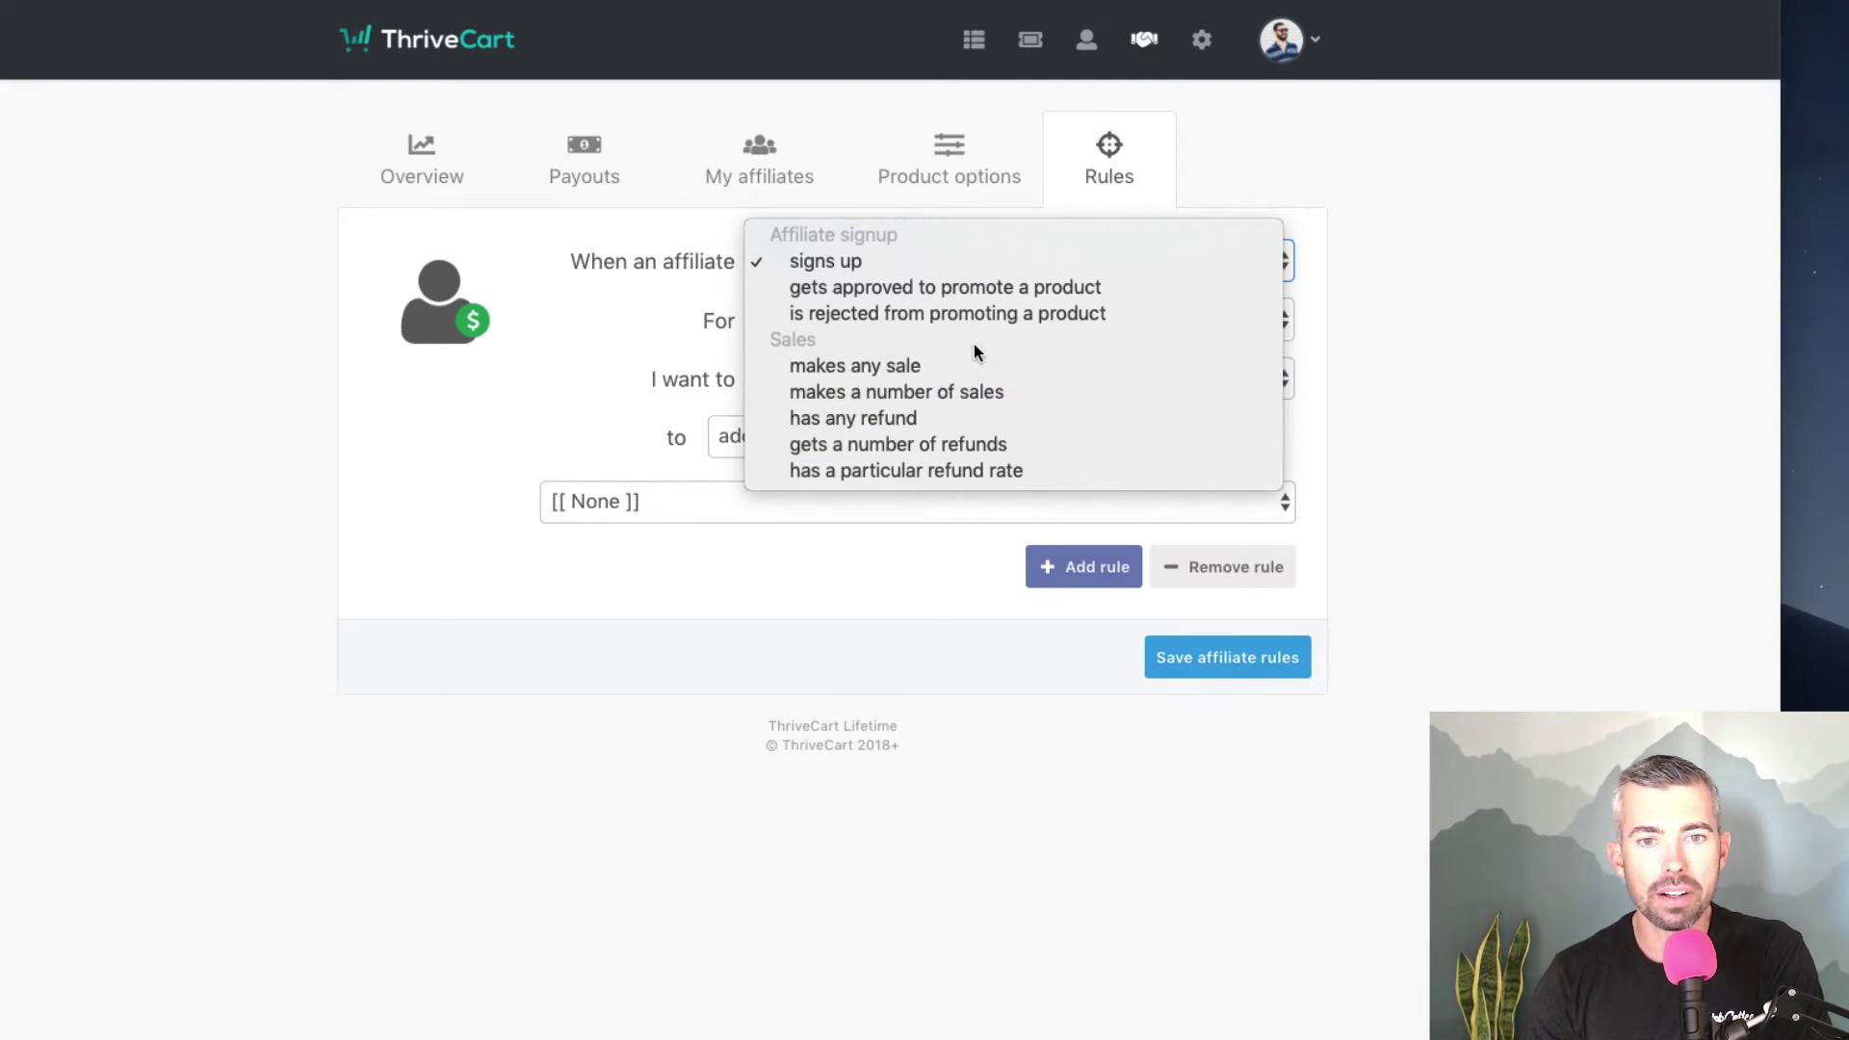
click(907, 392)
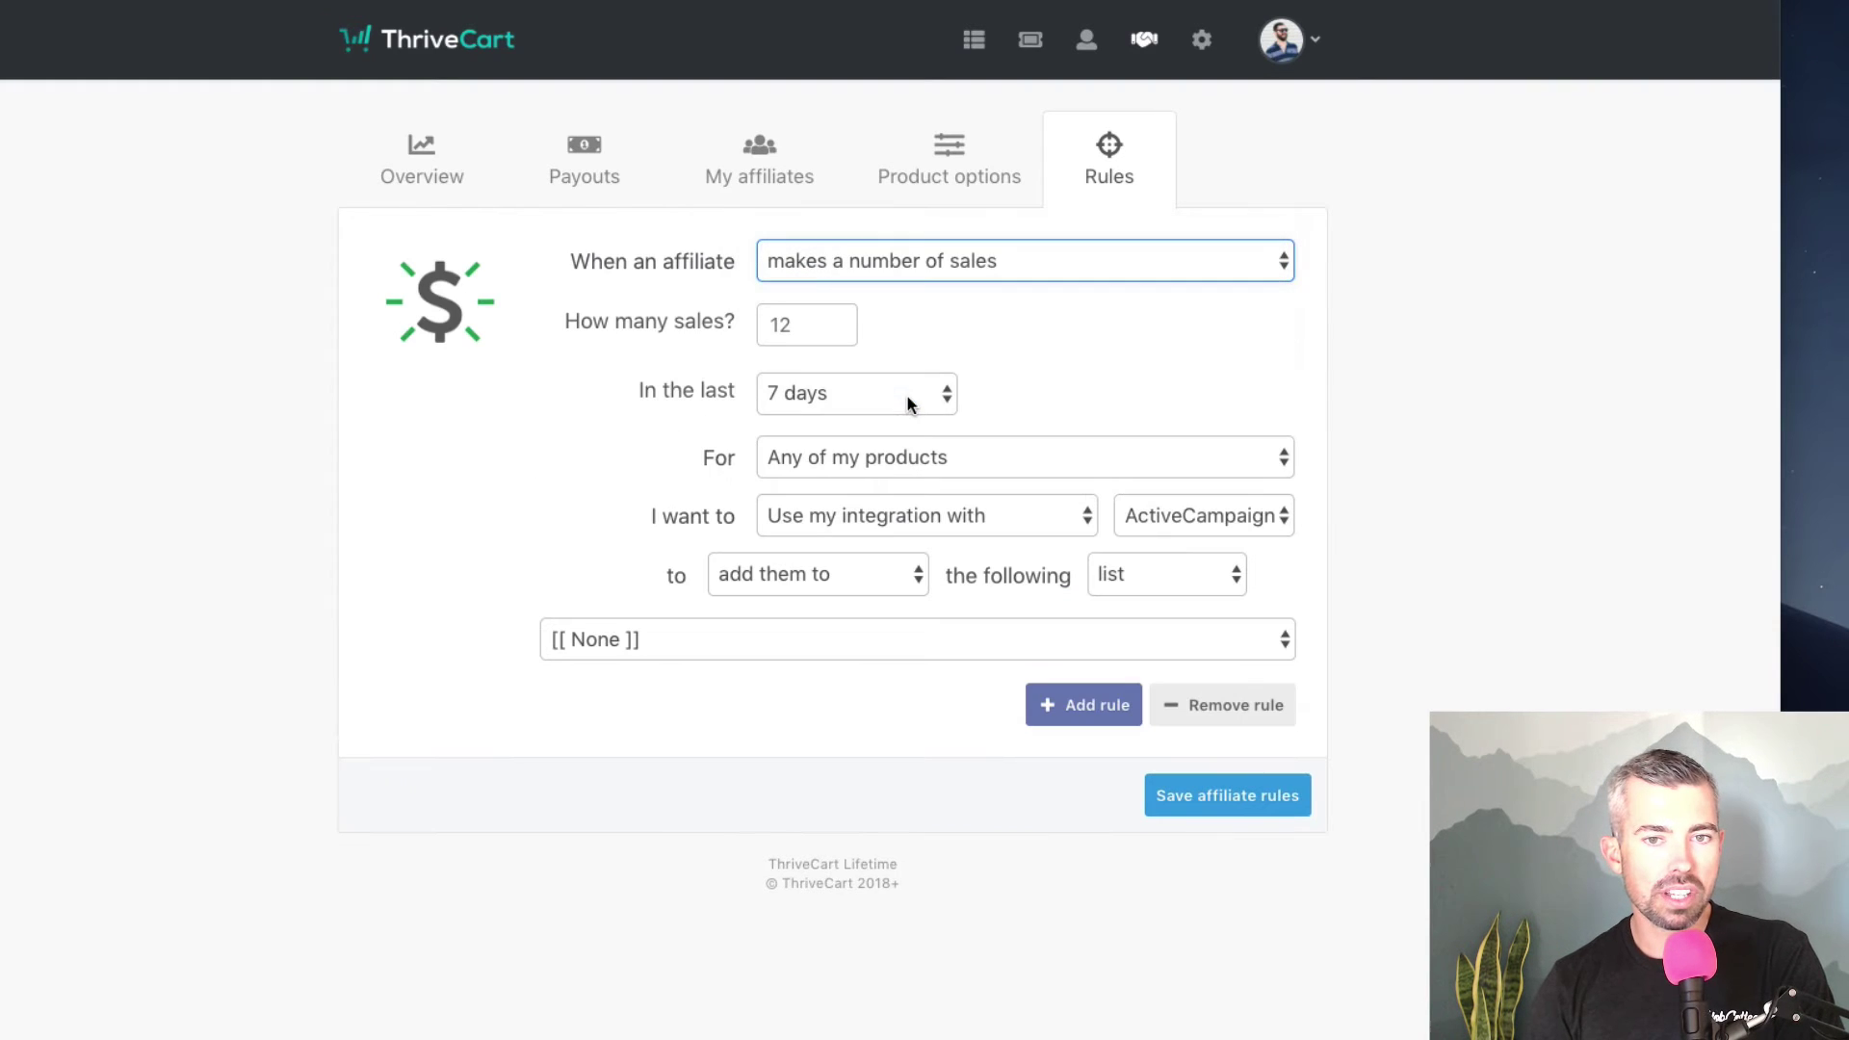
click(811, 326)
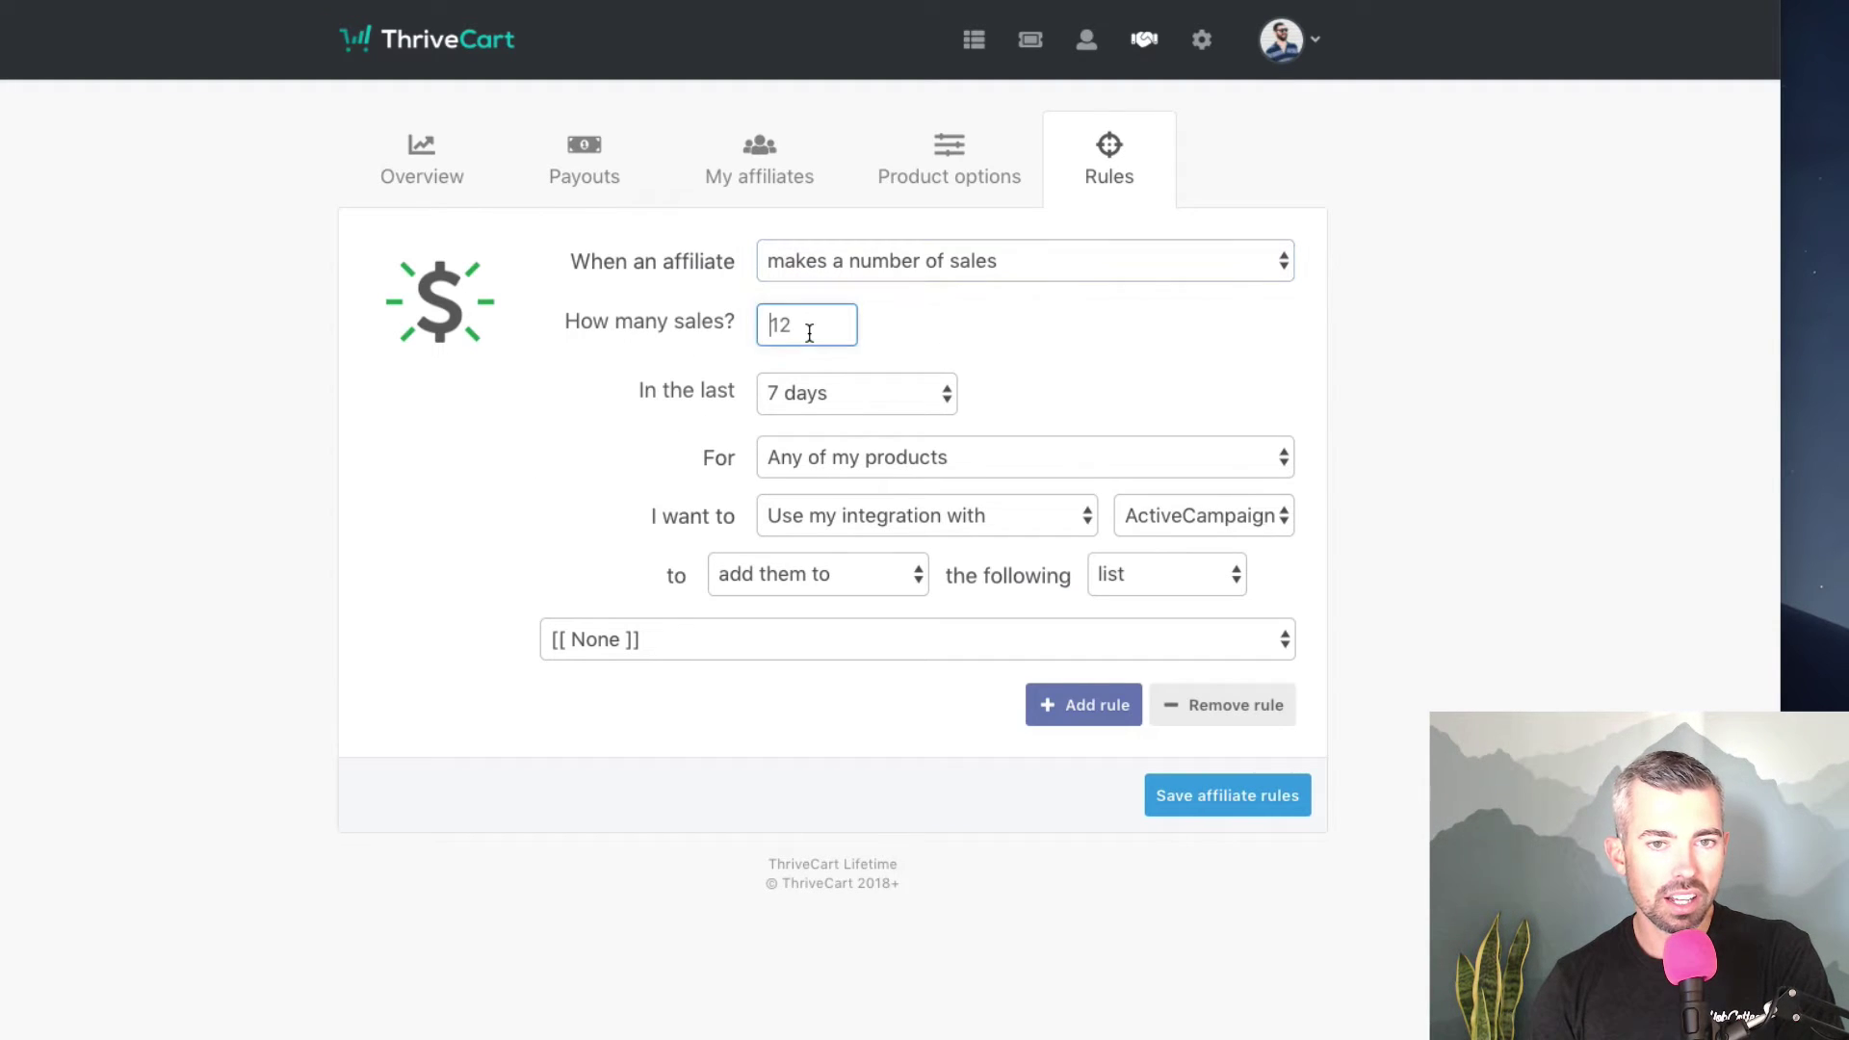
key(BackSpace)
text(0)
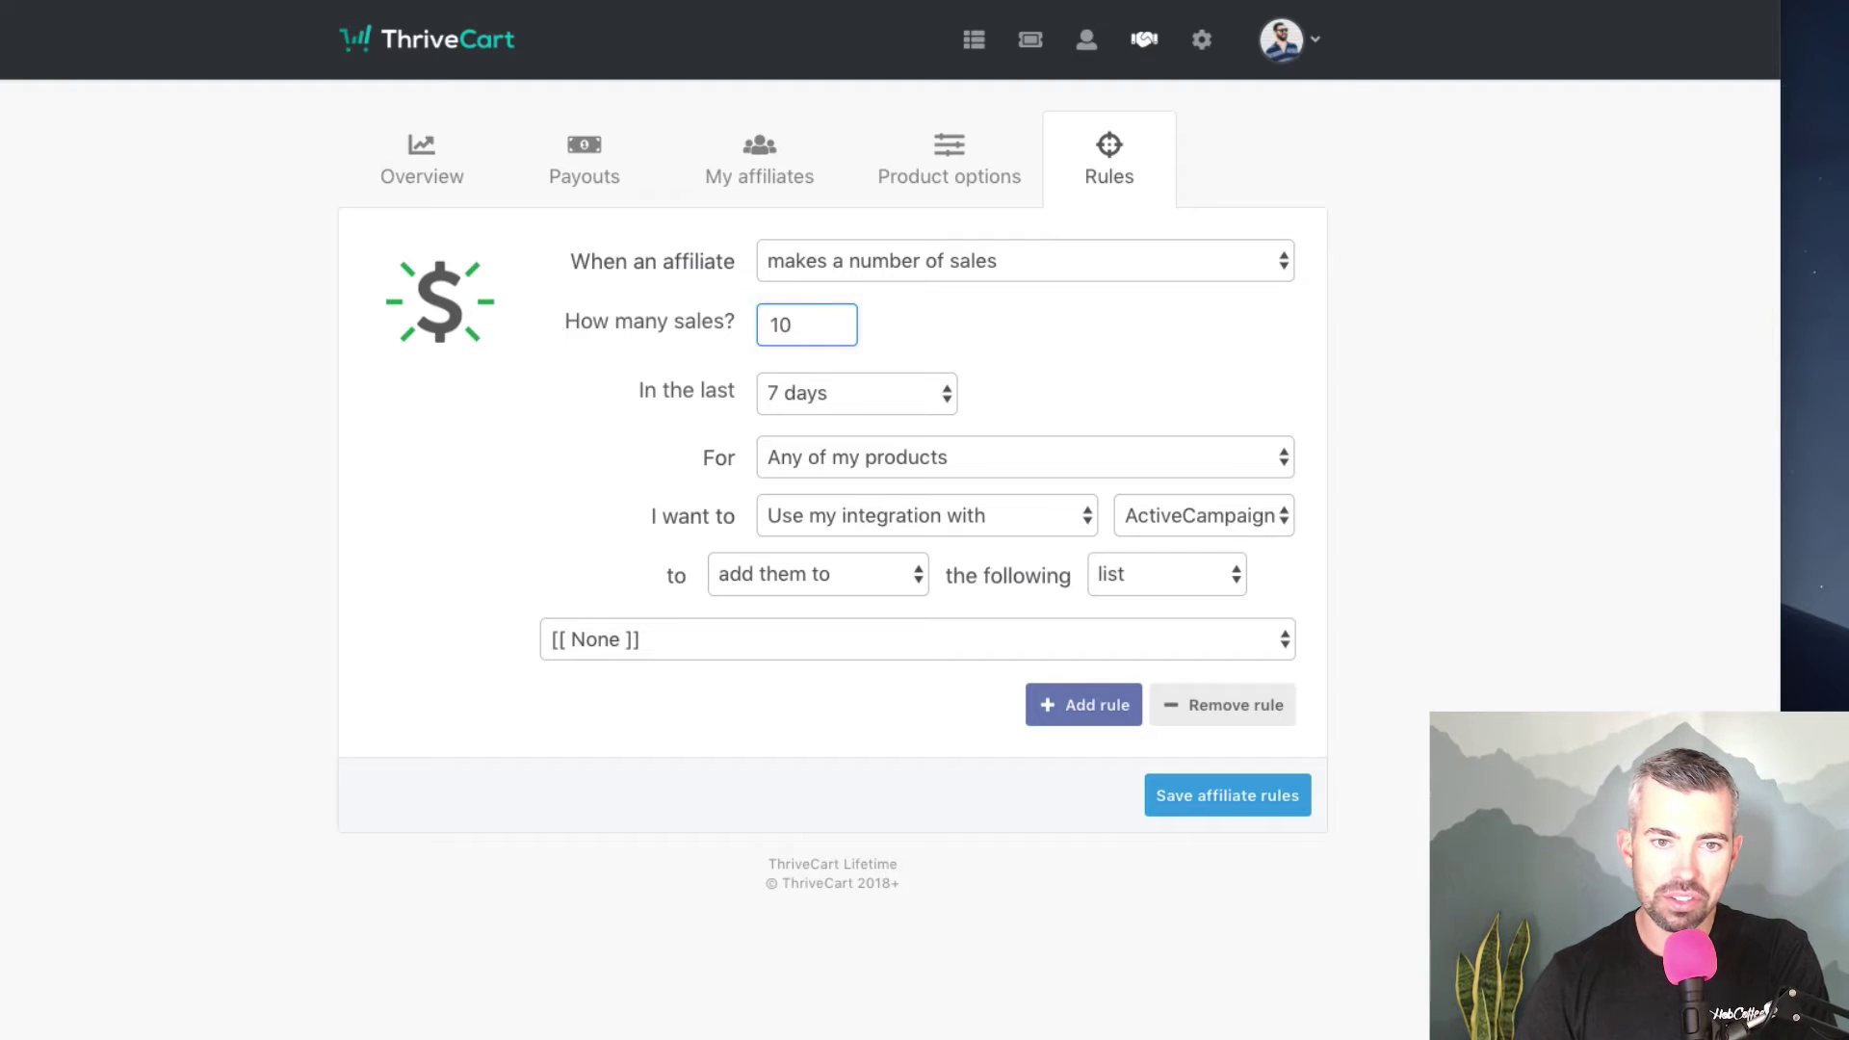
- Keep the 7-day window, 'Any of my products' scope and ActiveCampaign list target
click(814, 403)
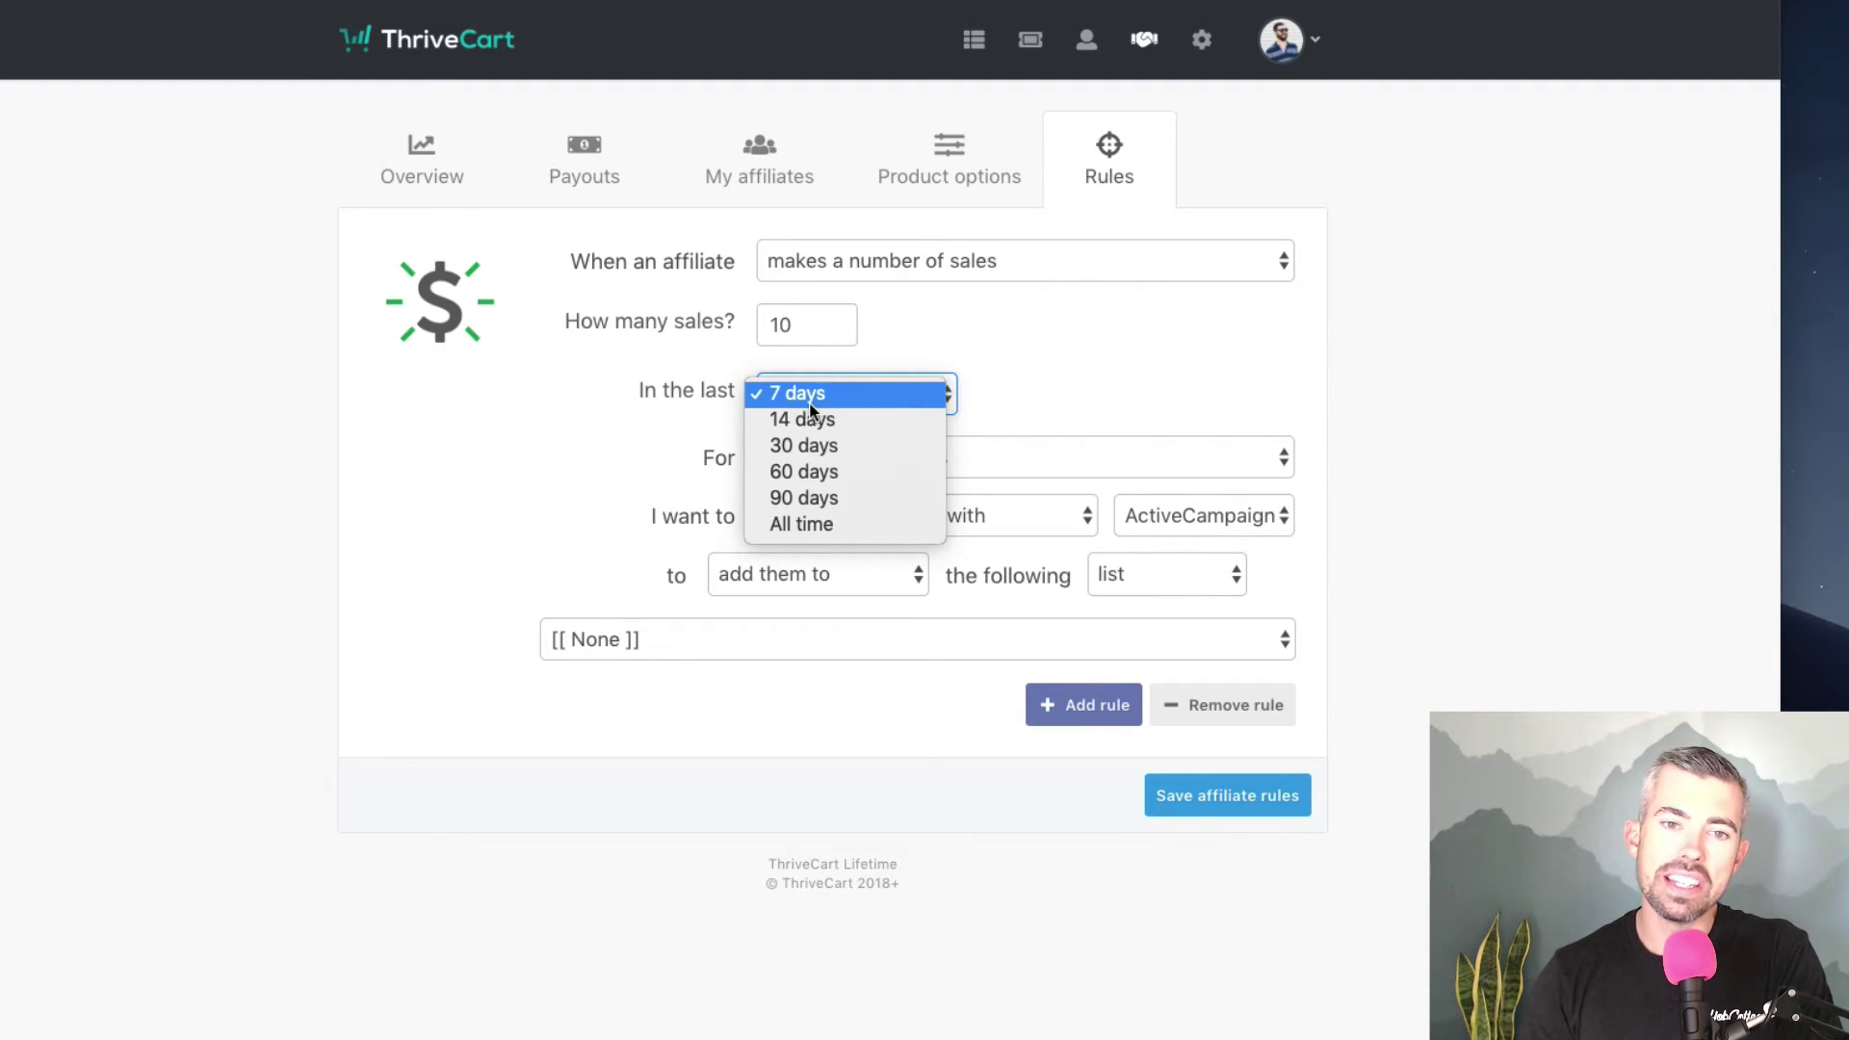
click(810, 400)
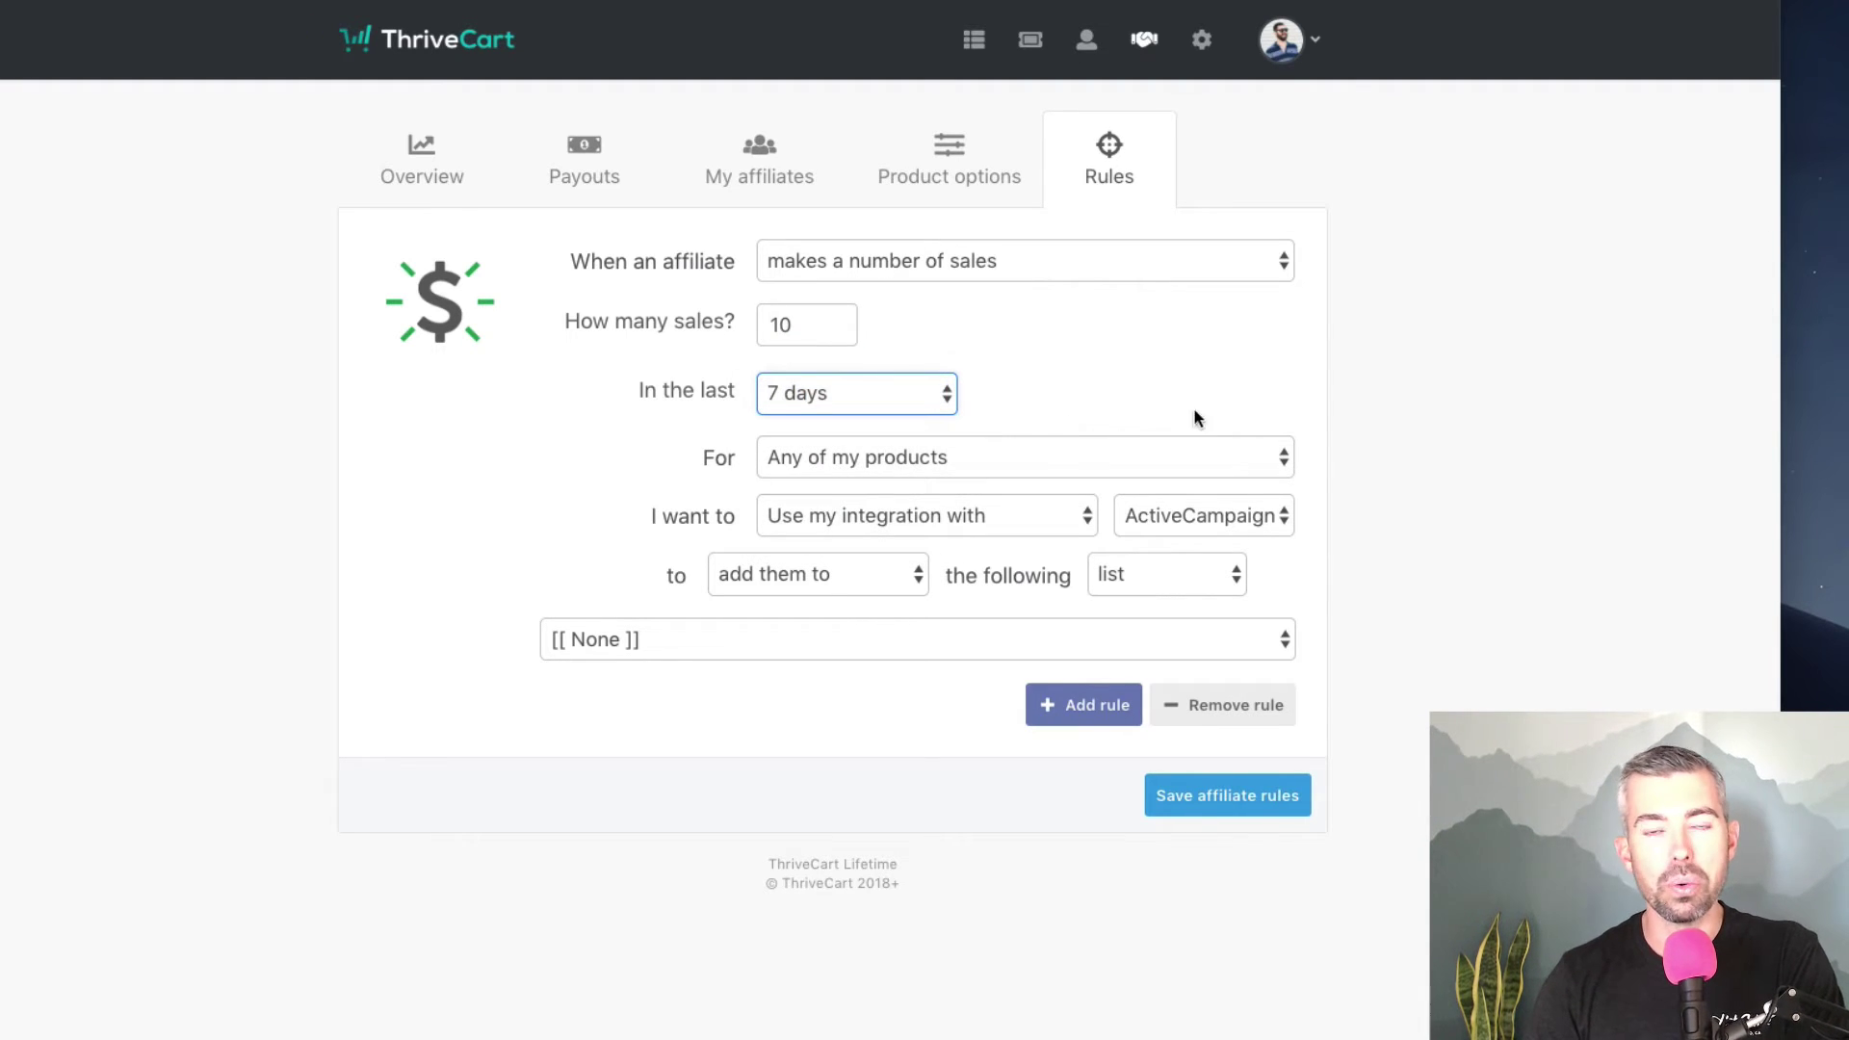
click(1445, 469)
click(941, 465)
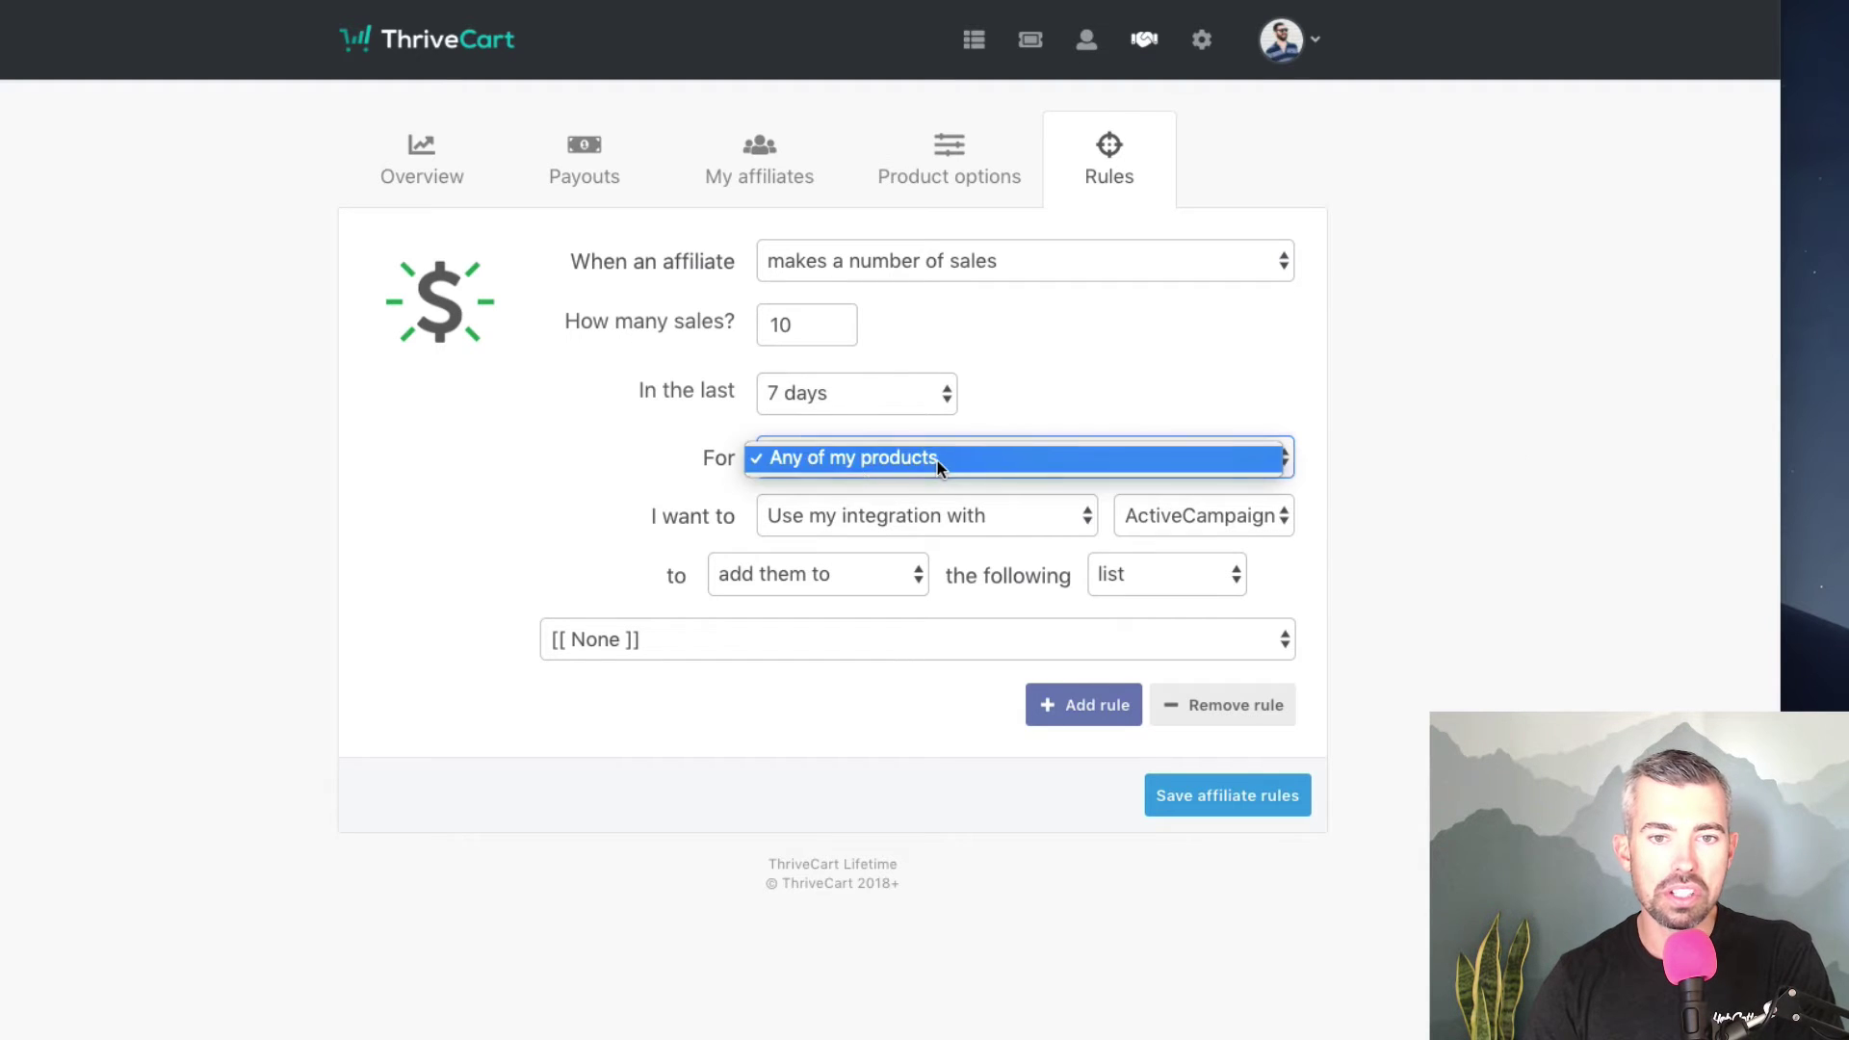
click(938, 460)
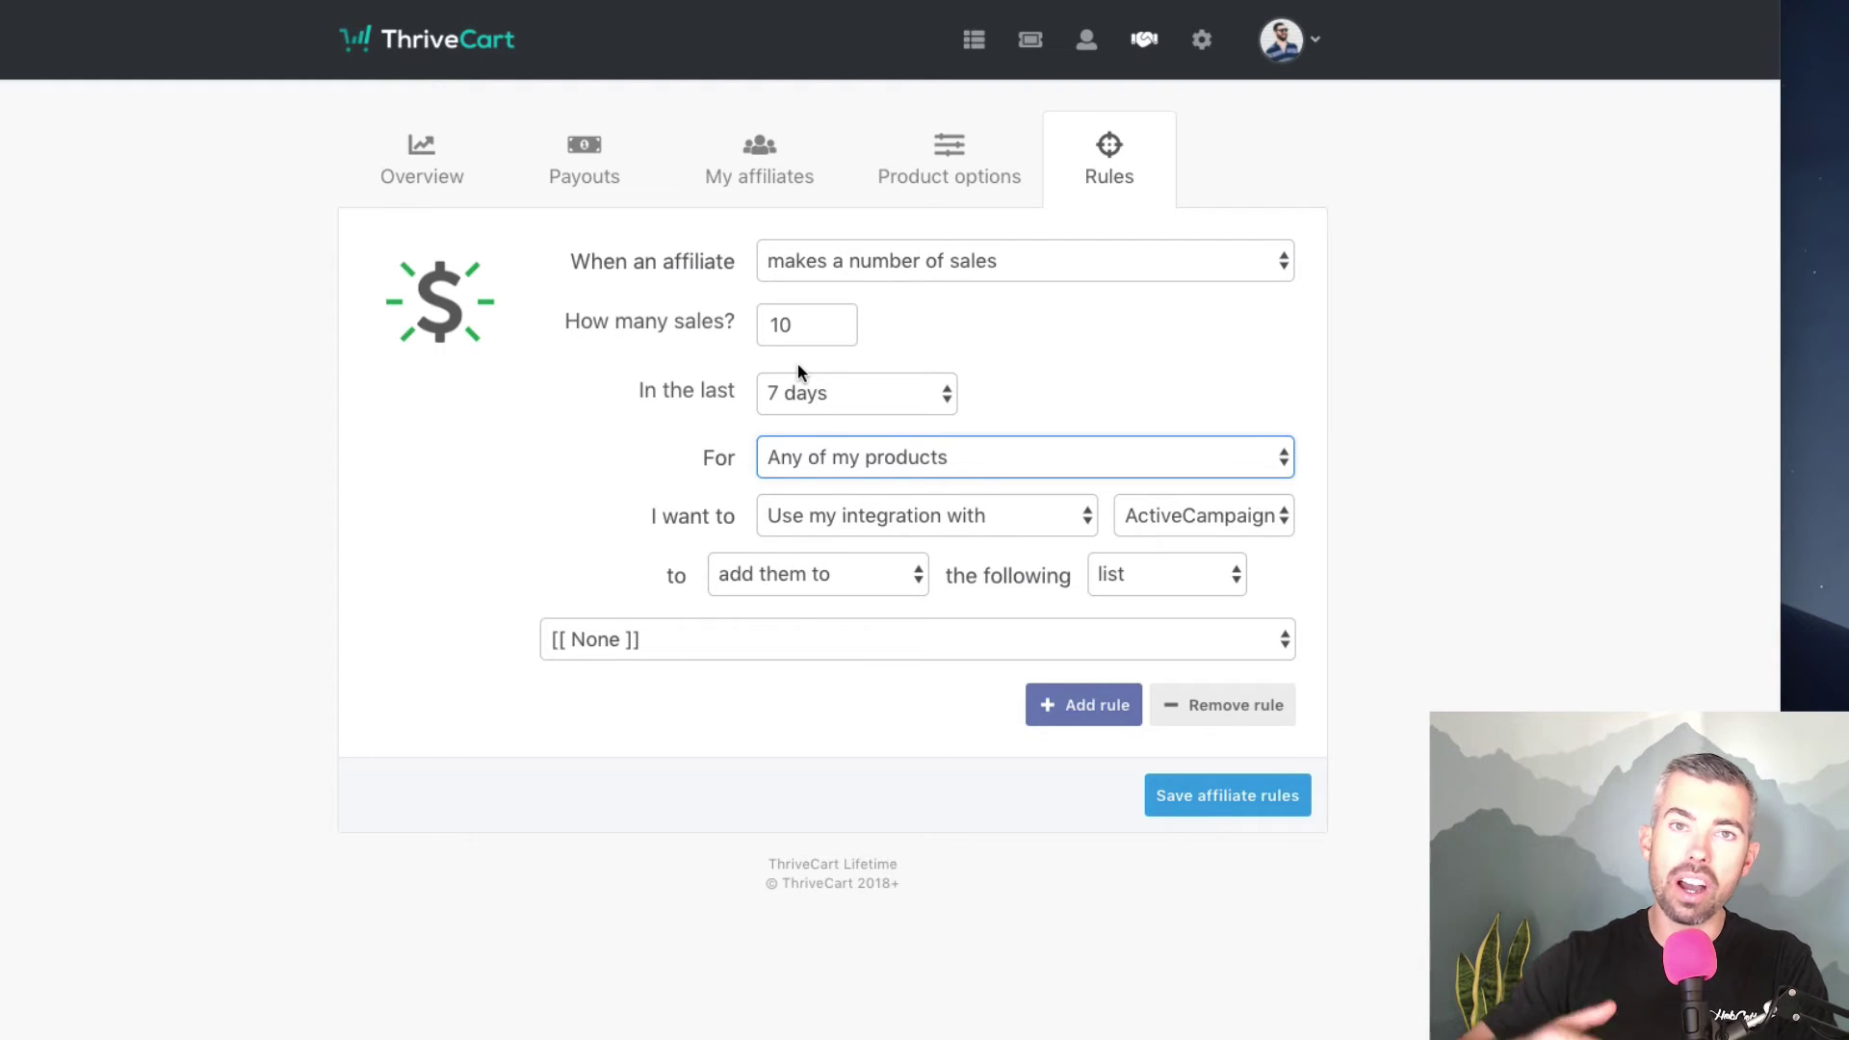
click(1096, 587)
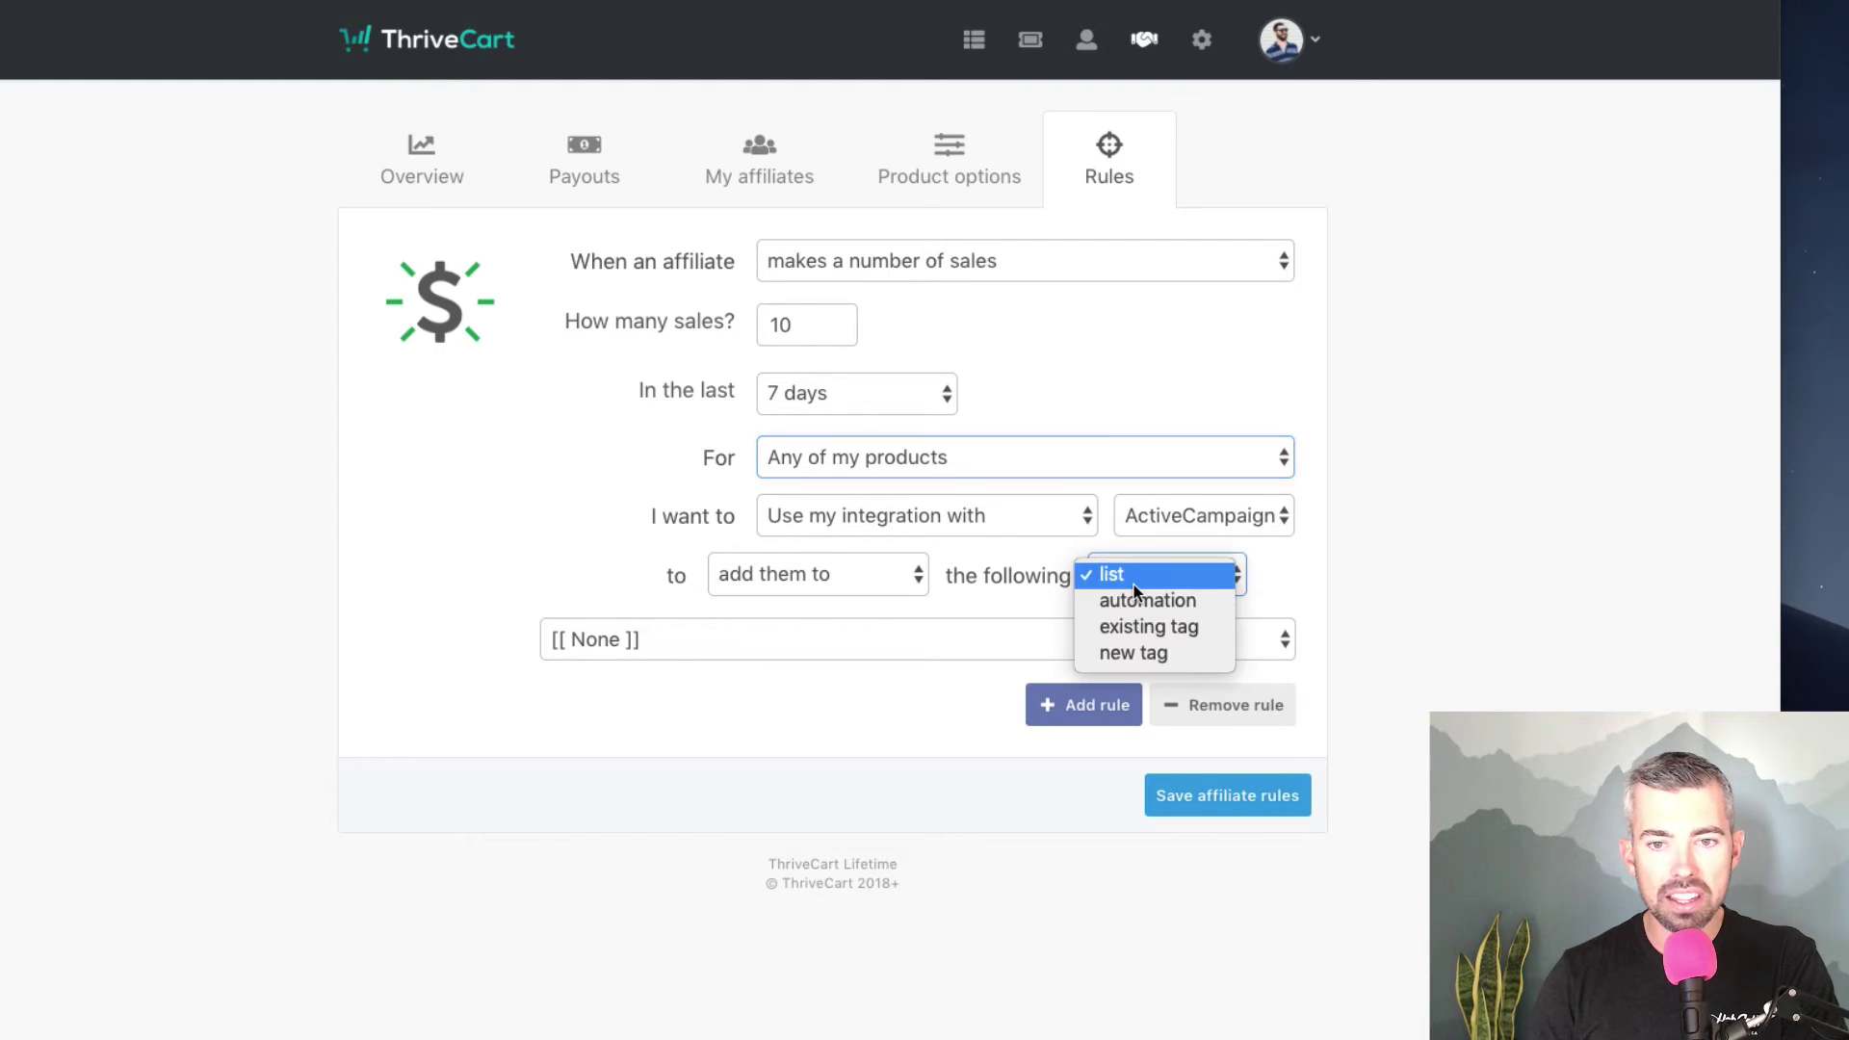
click(831, 721)
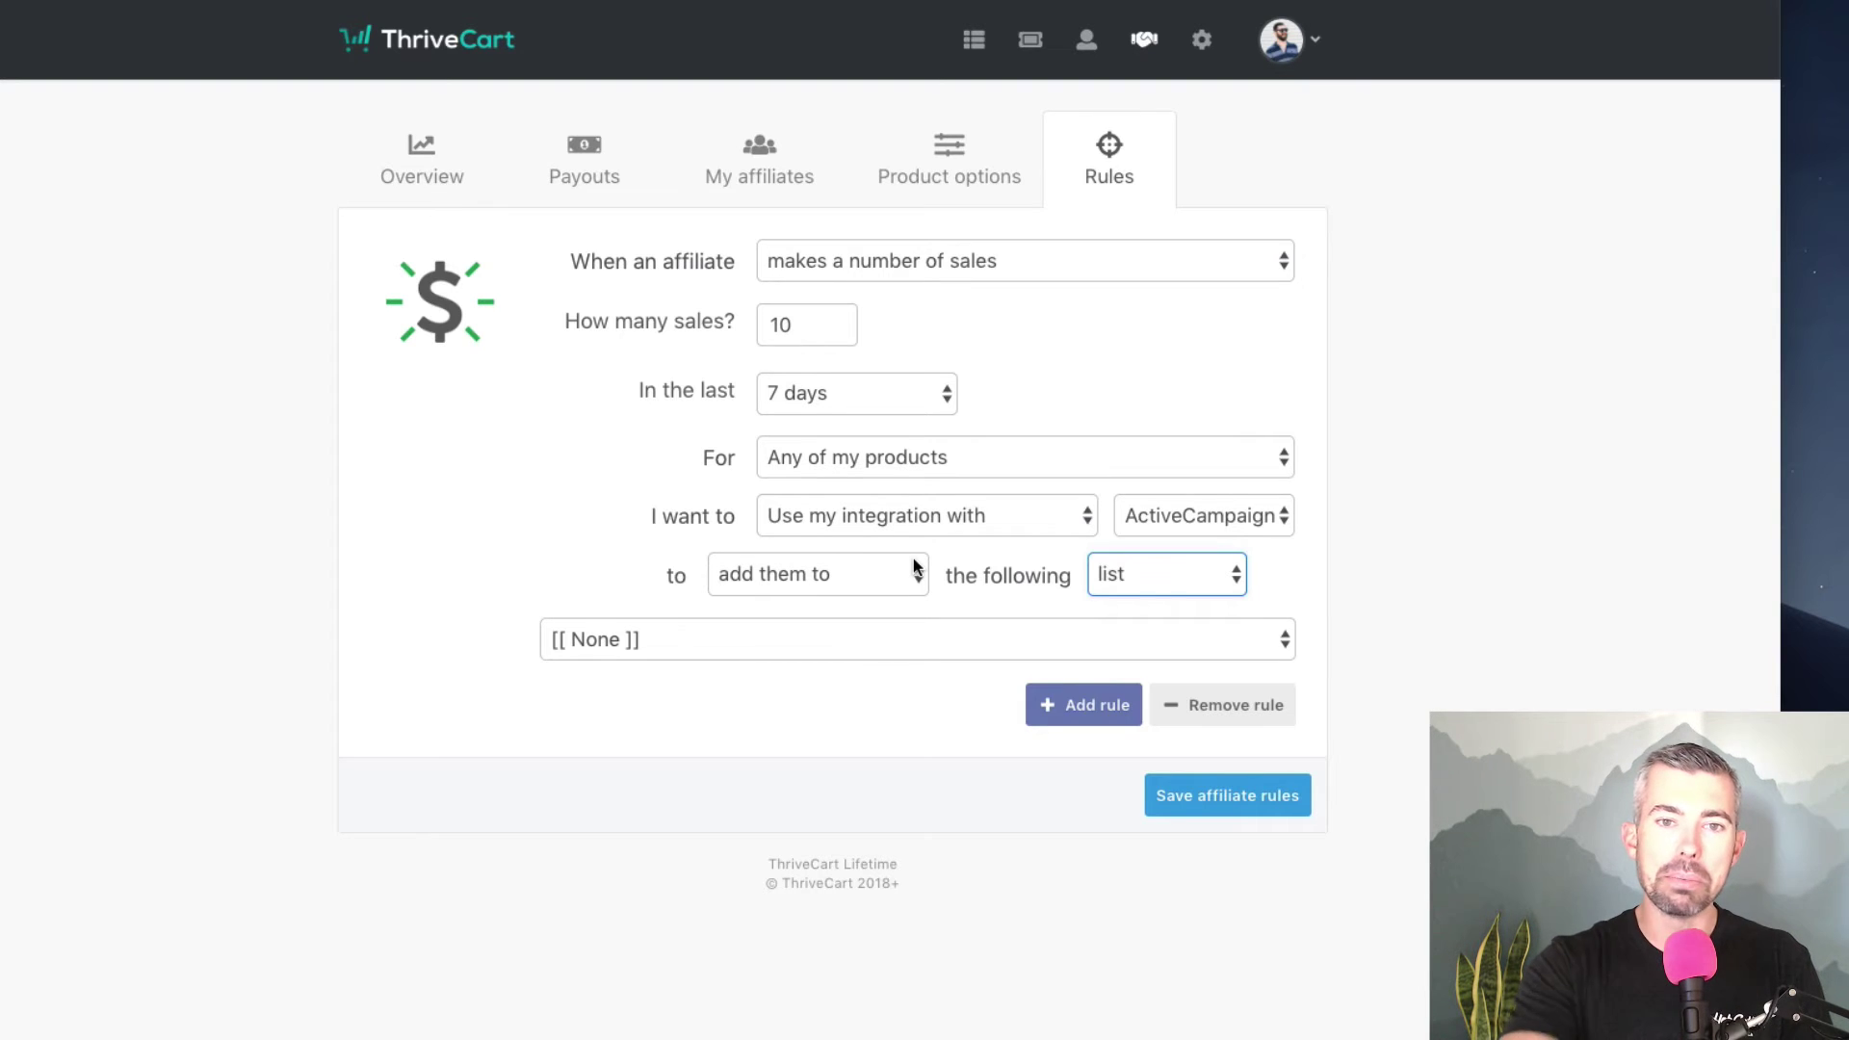
- Add a second affiliate rule below the sales-based one
click(1105, 176)
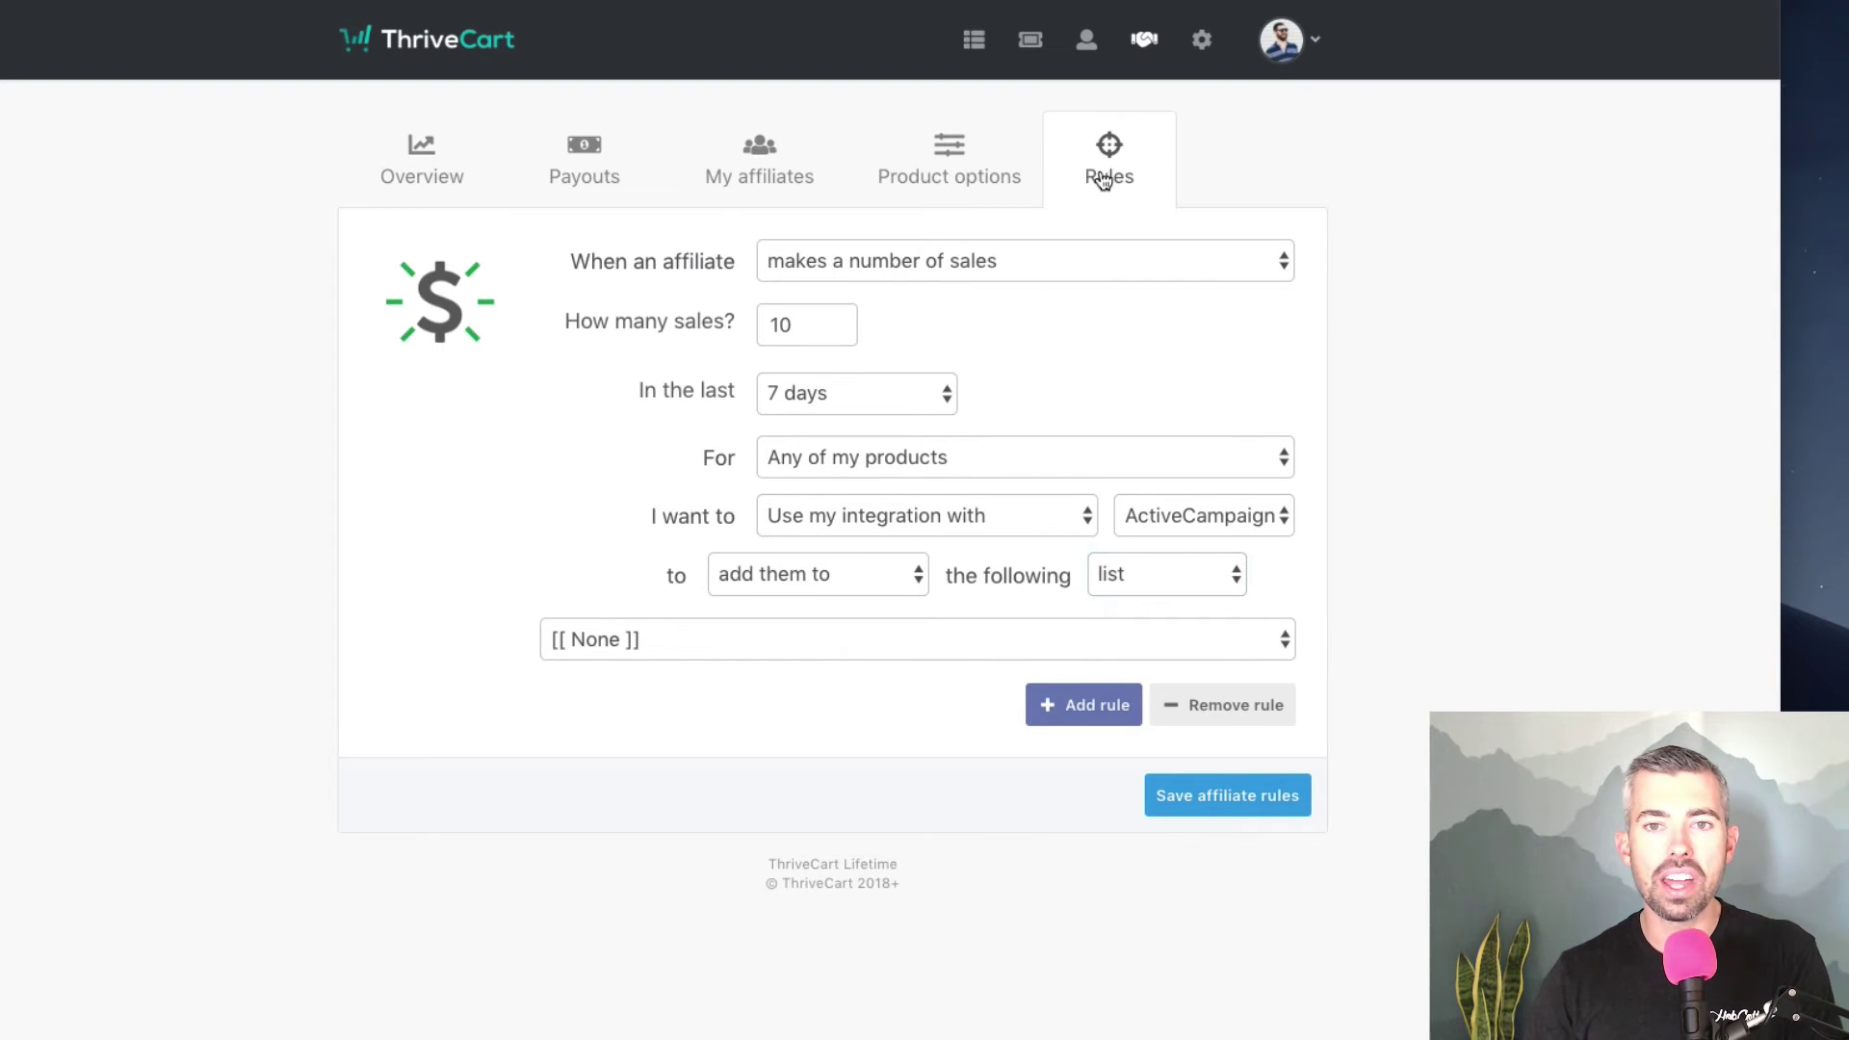
click(1098, 708)
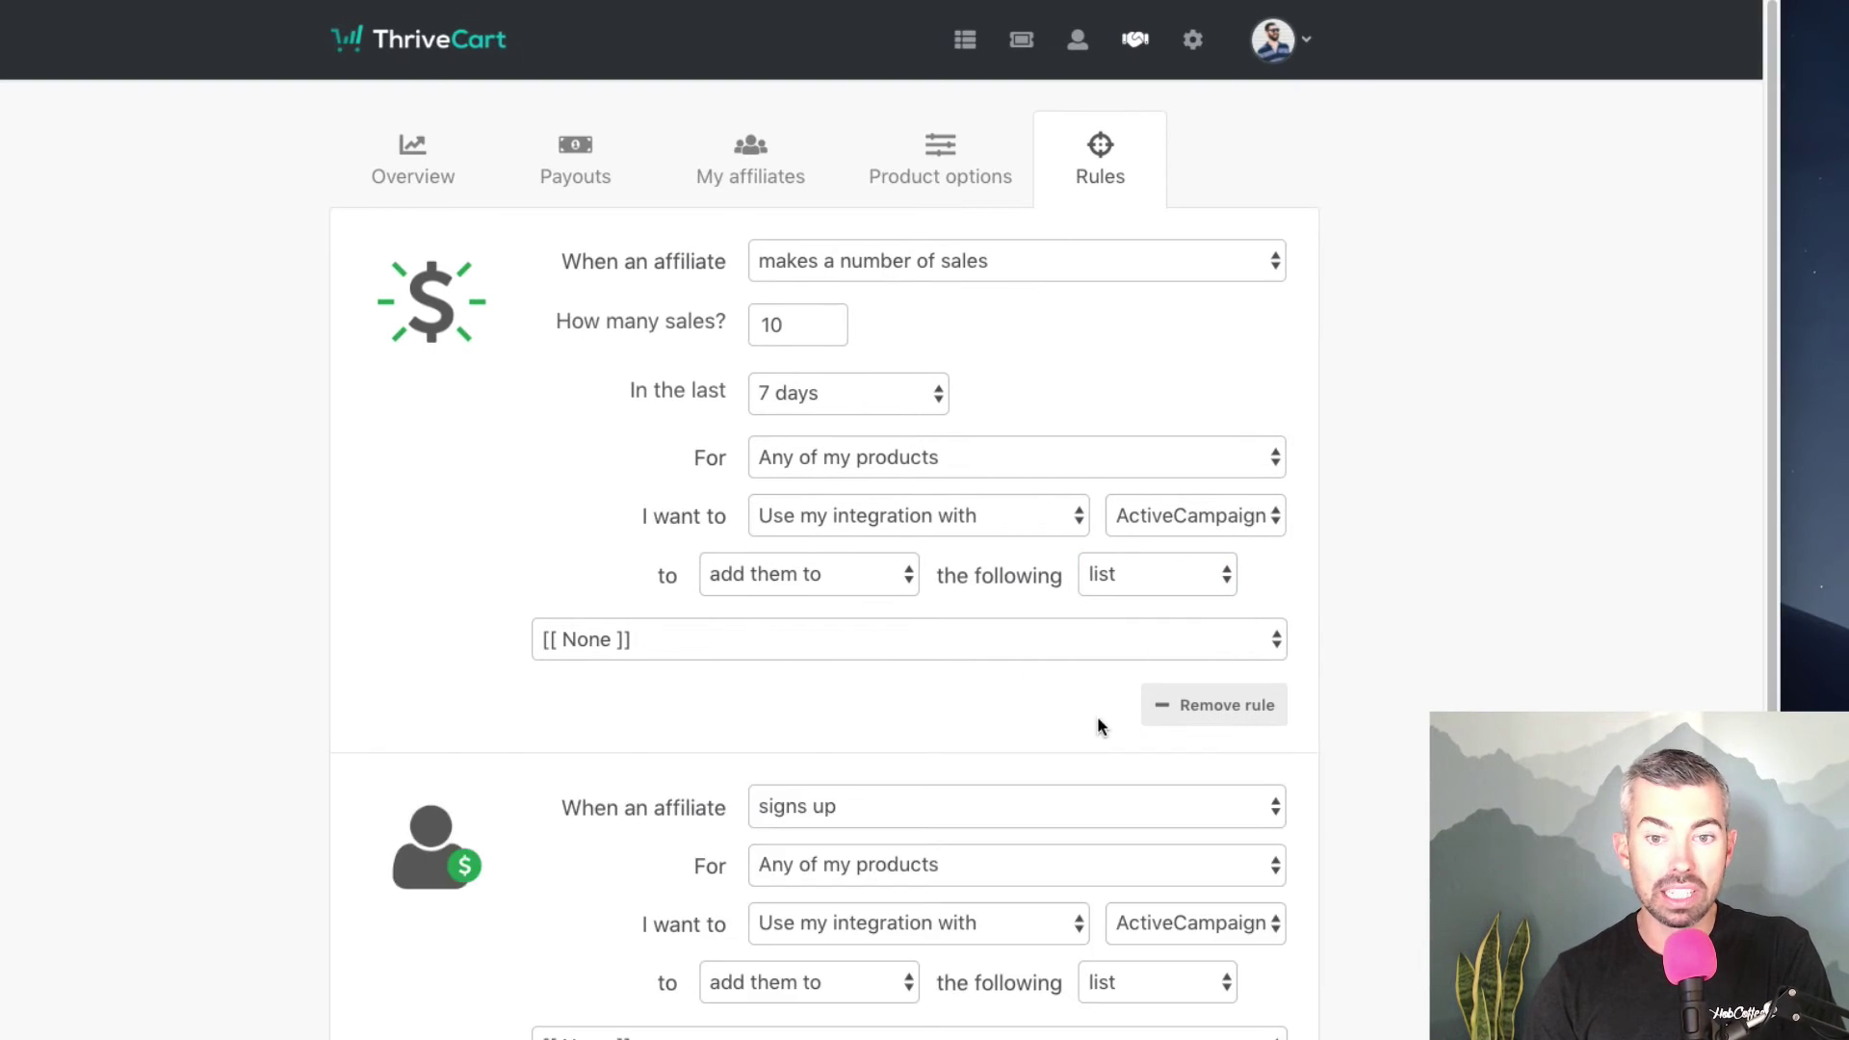
scroll(925, 713, down, 1)
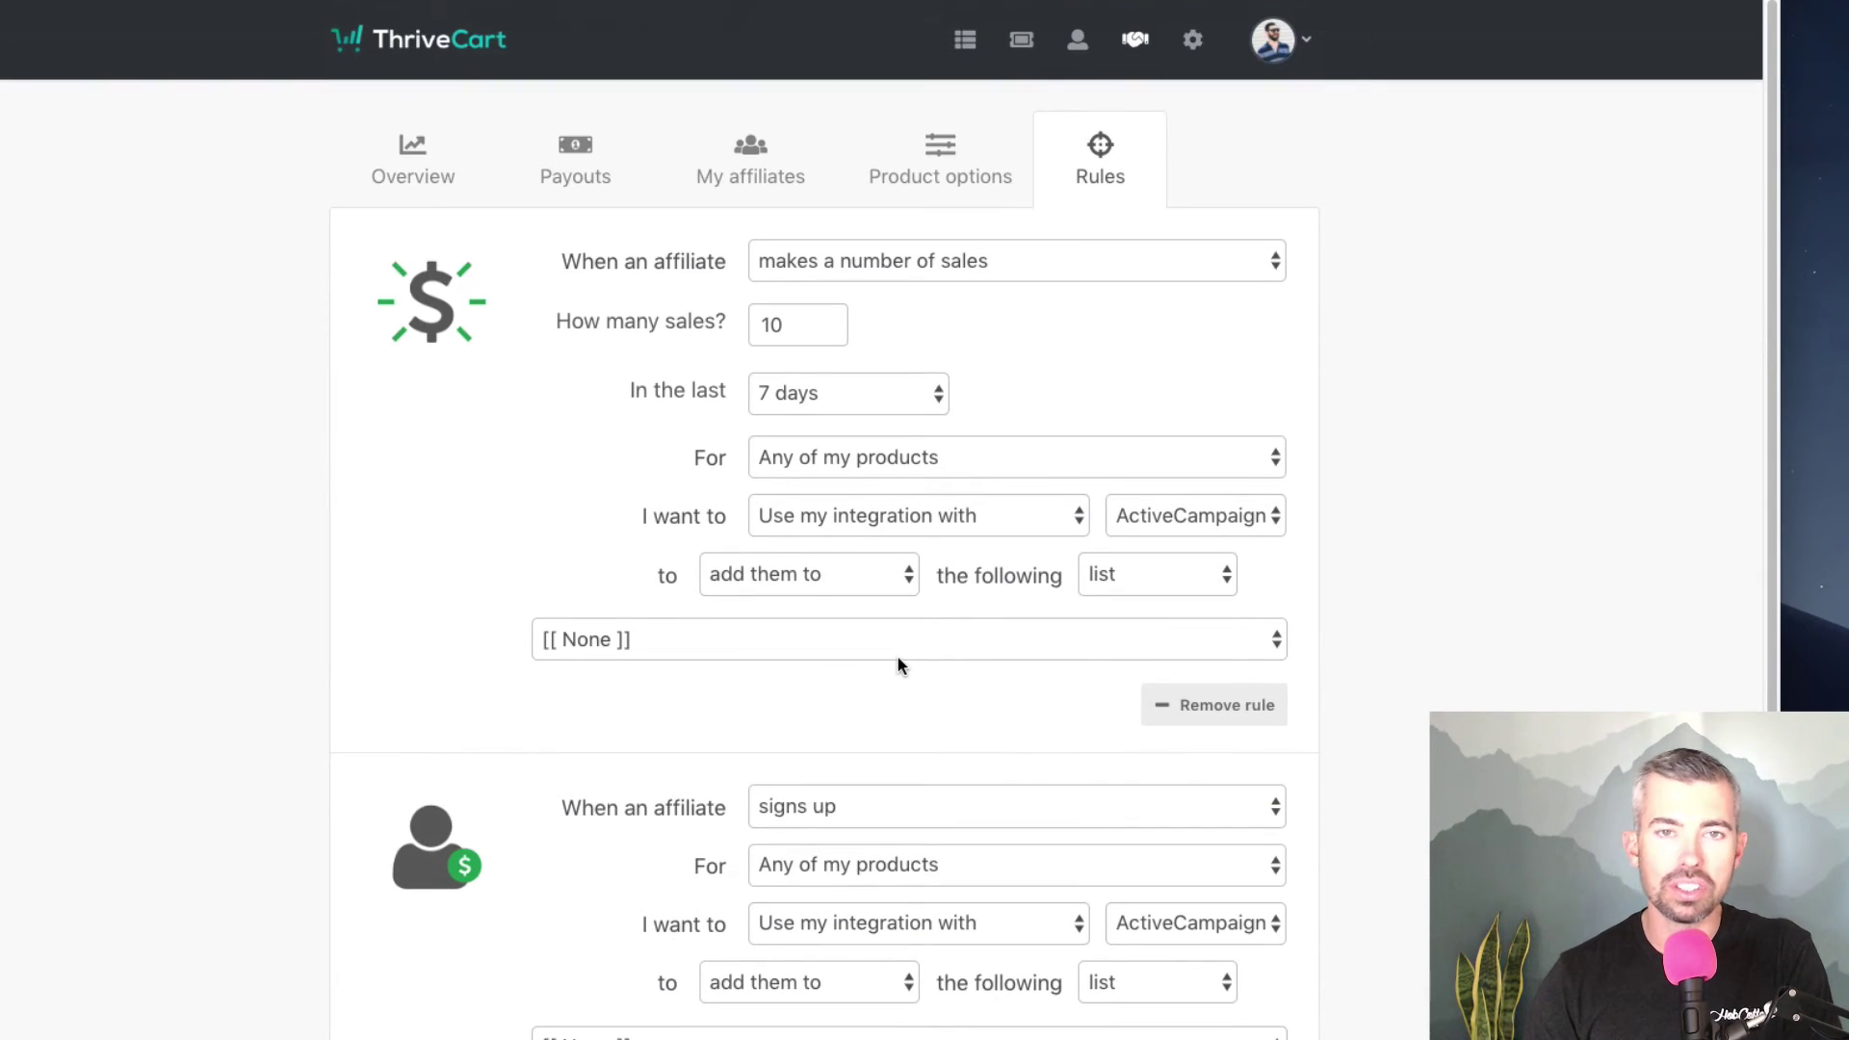
scroll(899, 637, down, 3)
scroll(900, 635, up, 3)
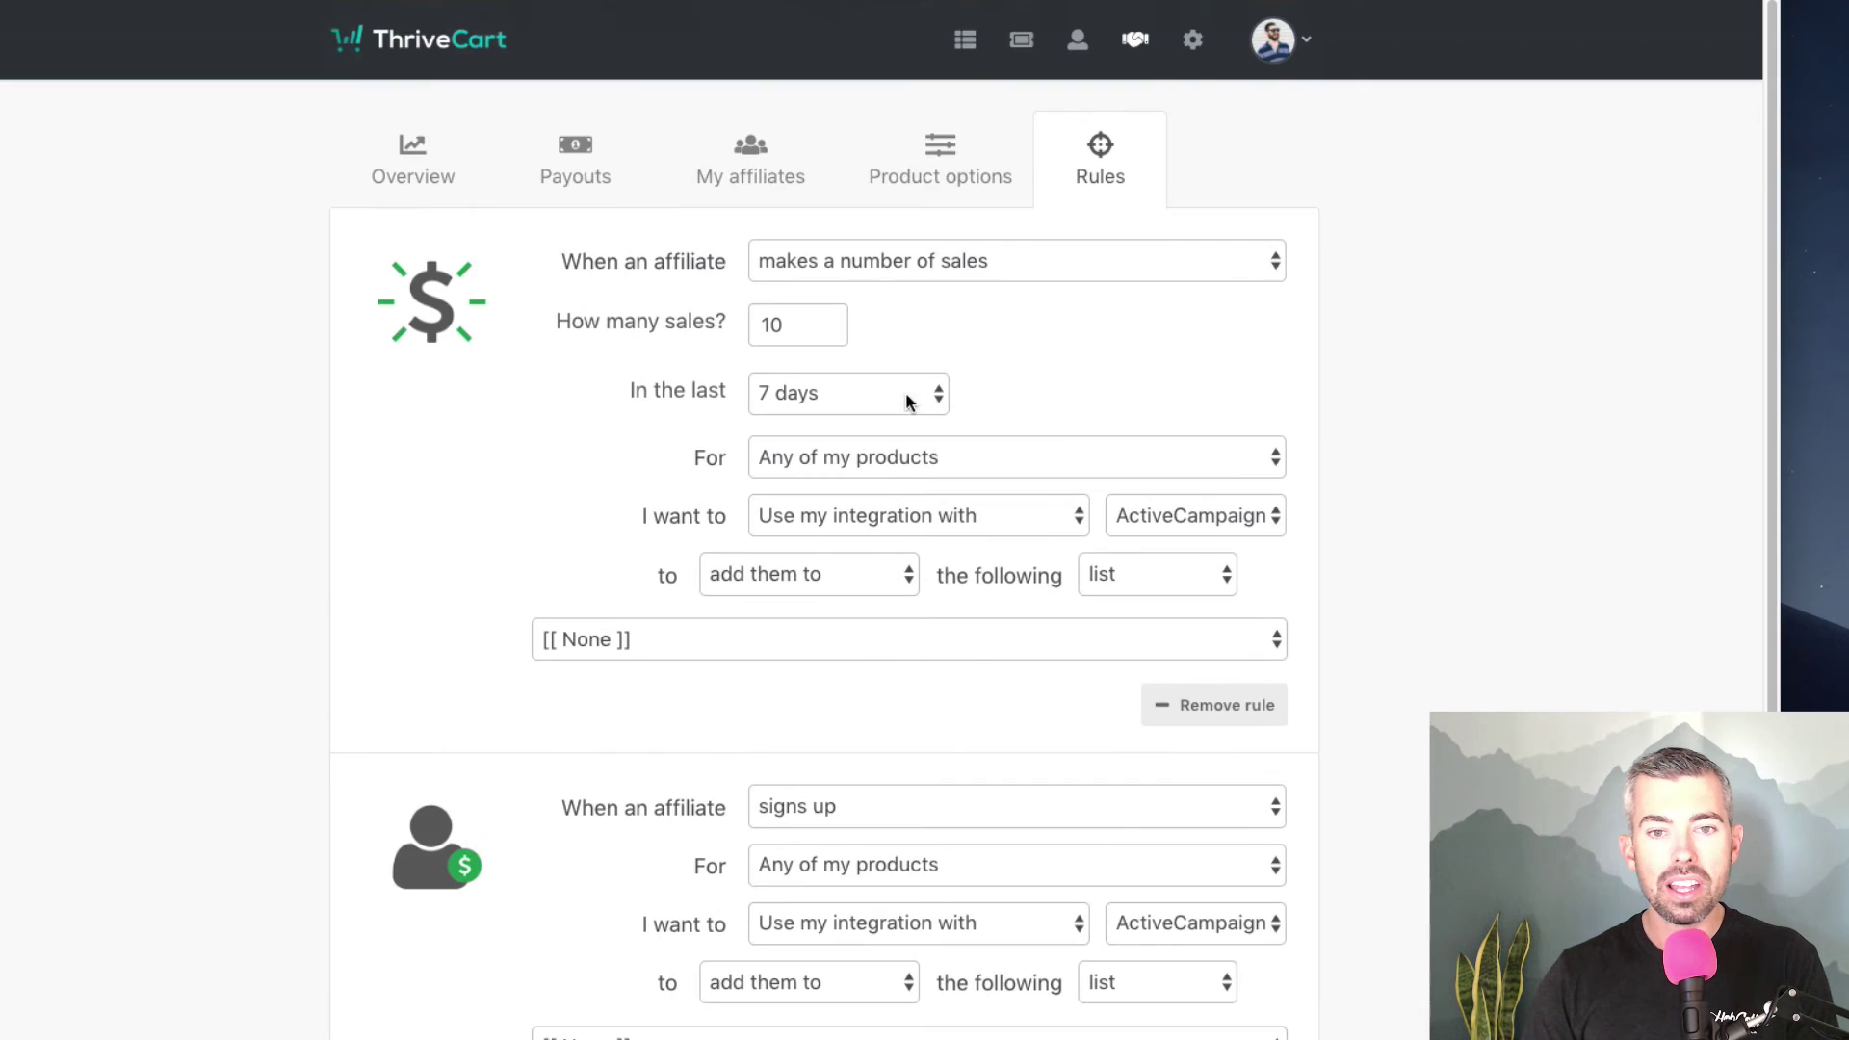
- Remove the sales rule, the extra sign-up rule and the last remaining affiliate rule
click(1173, 708)
click(1211, 568)
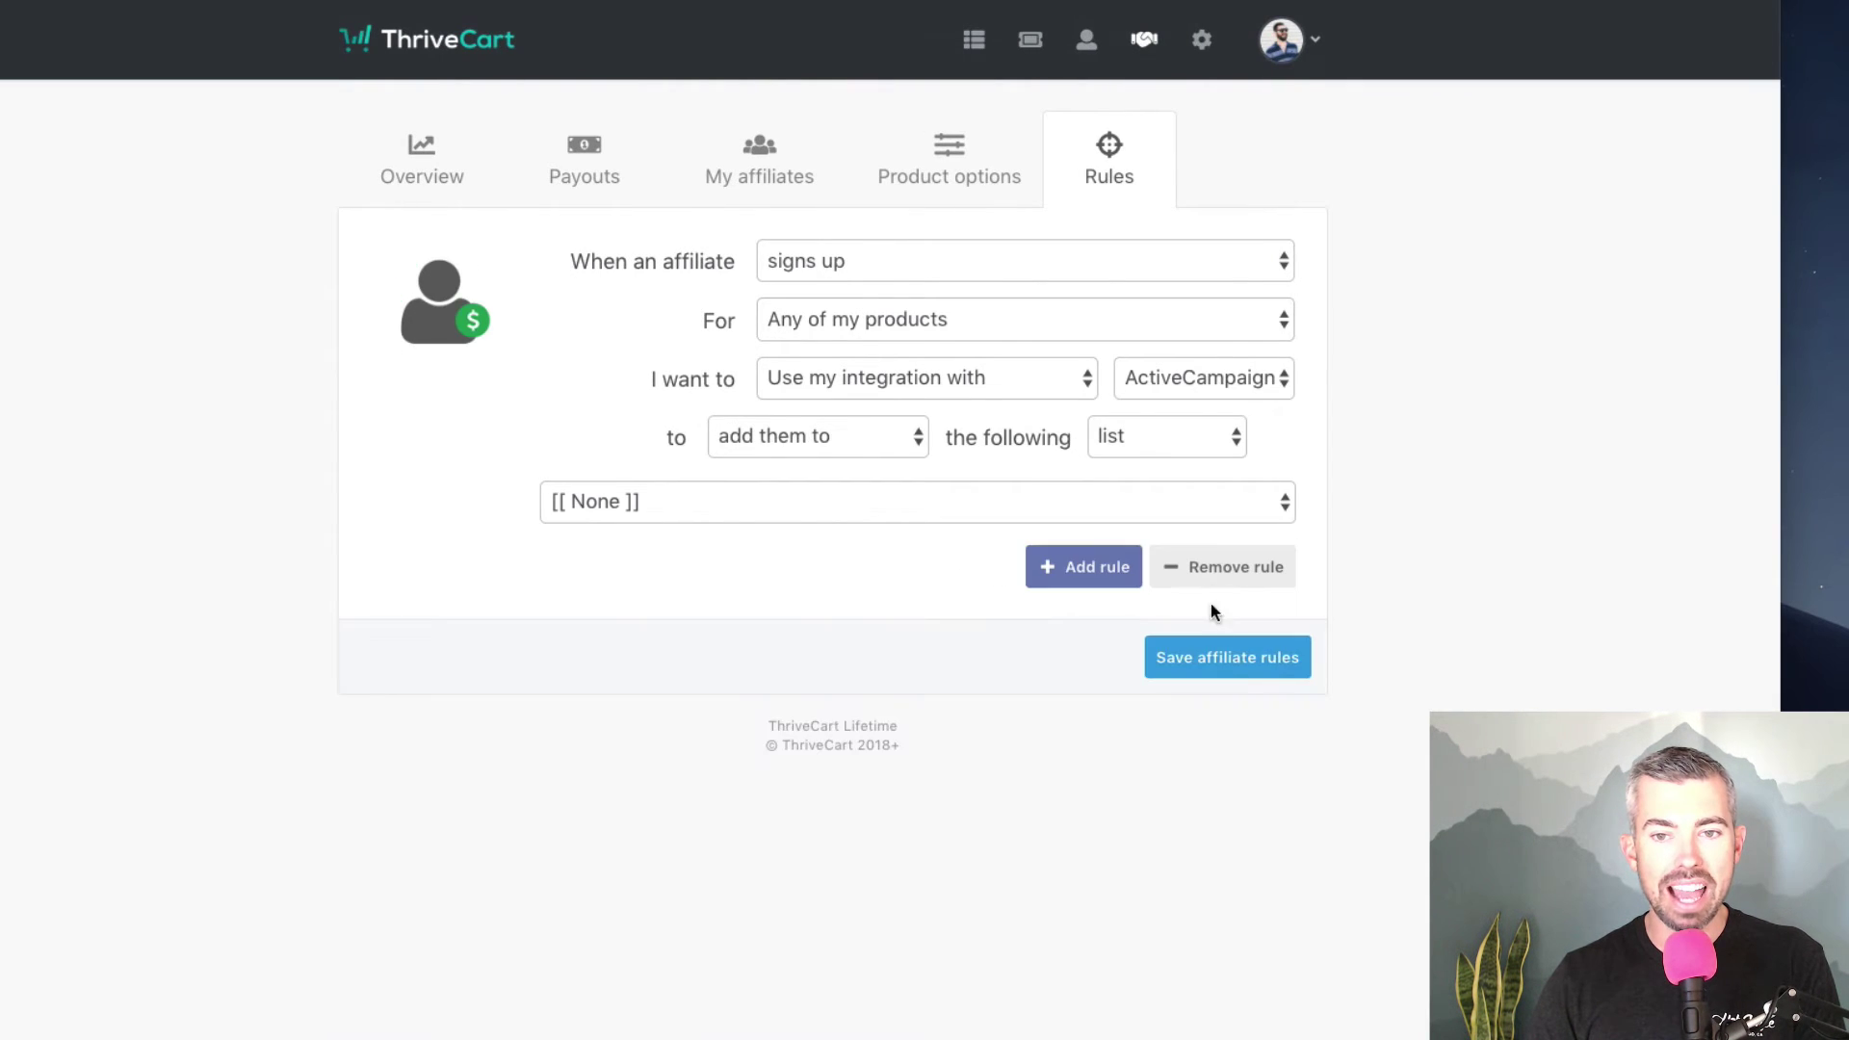
click(1206, 565)
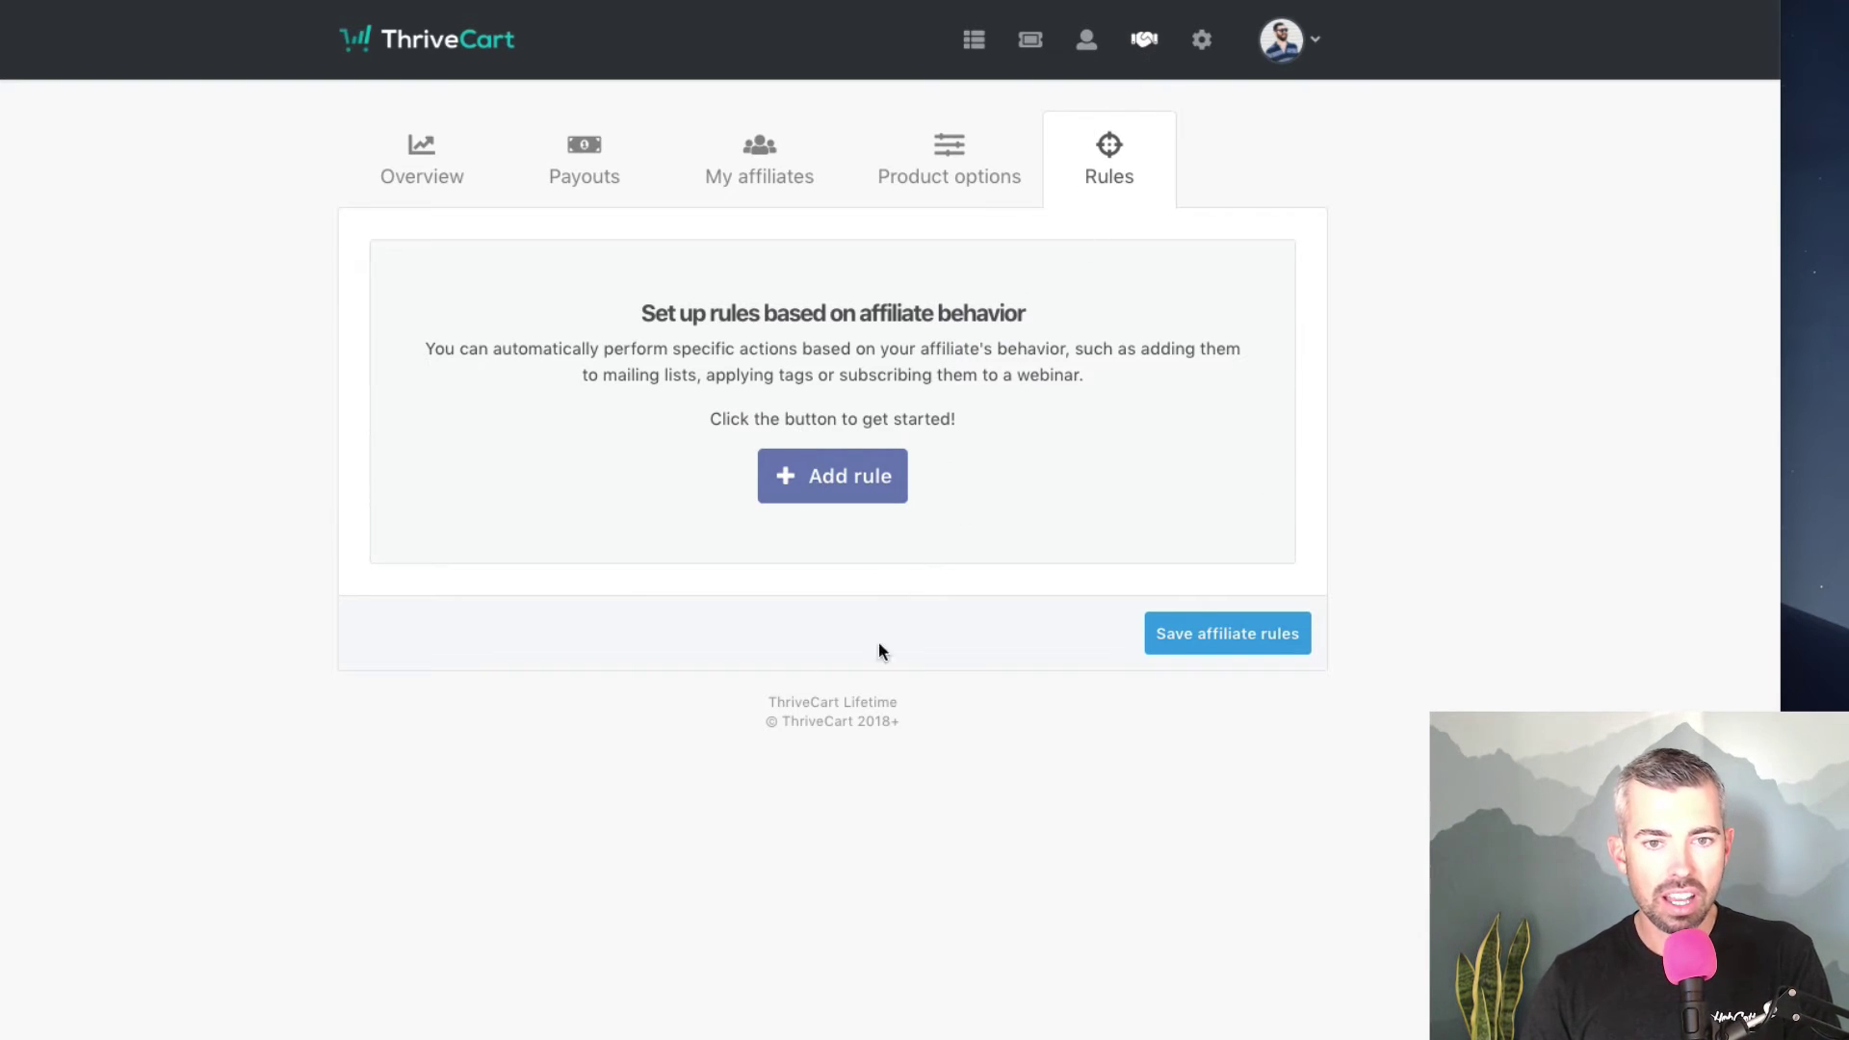
- Return to the dashboard, open the Amazing Shirt product and view its Behavior rules
click(973, 41)
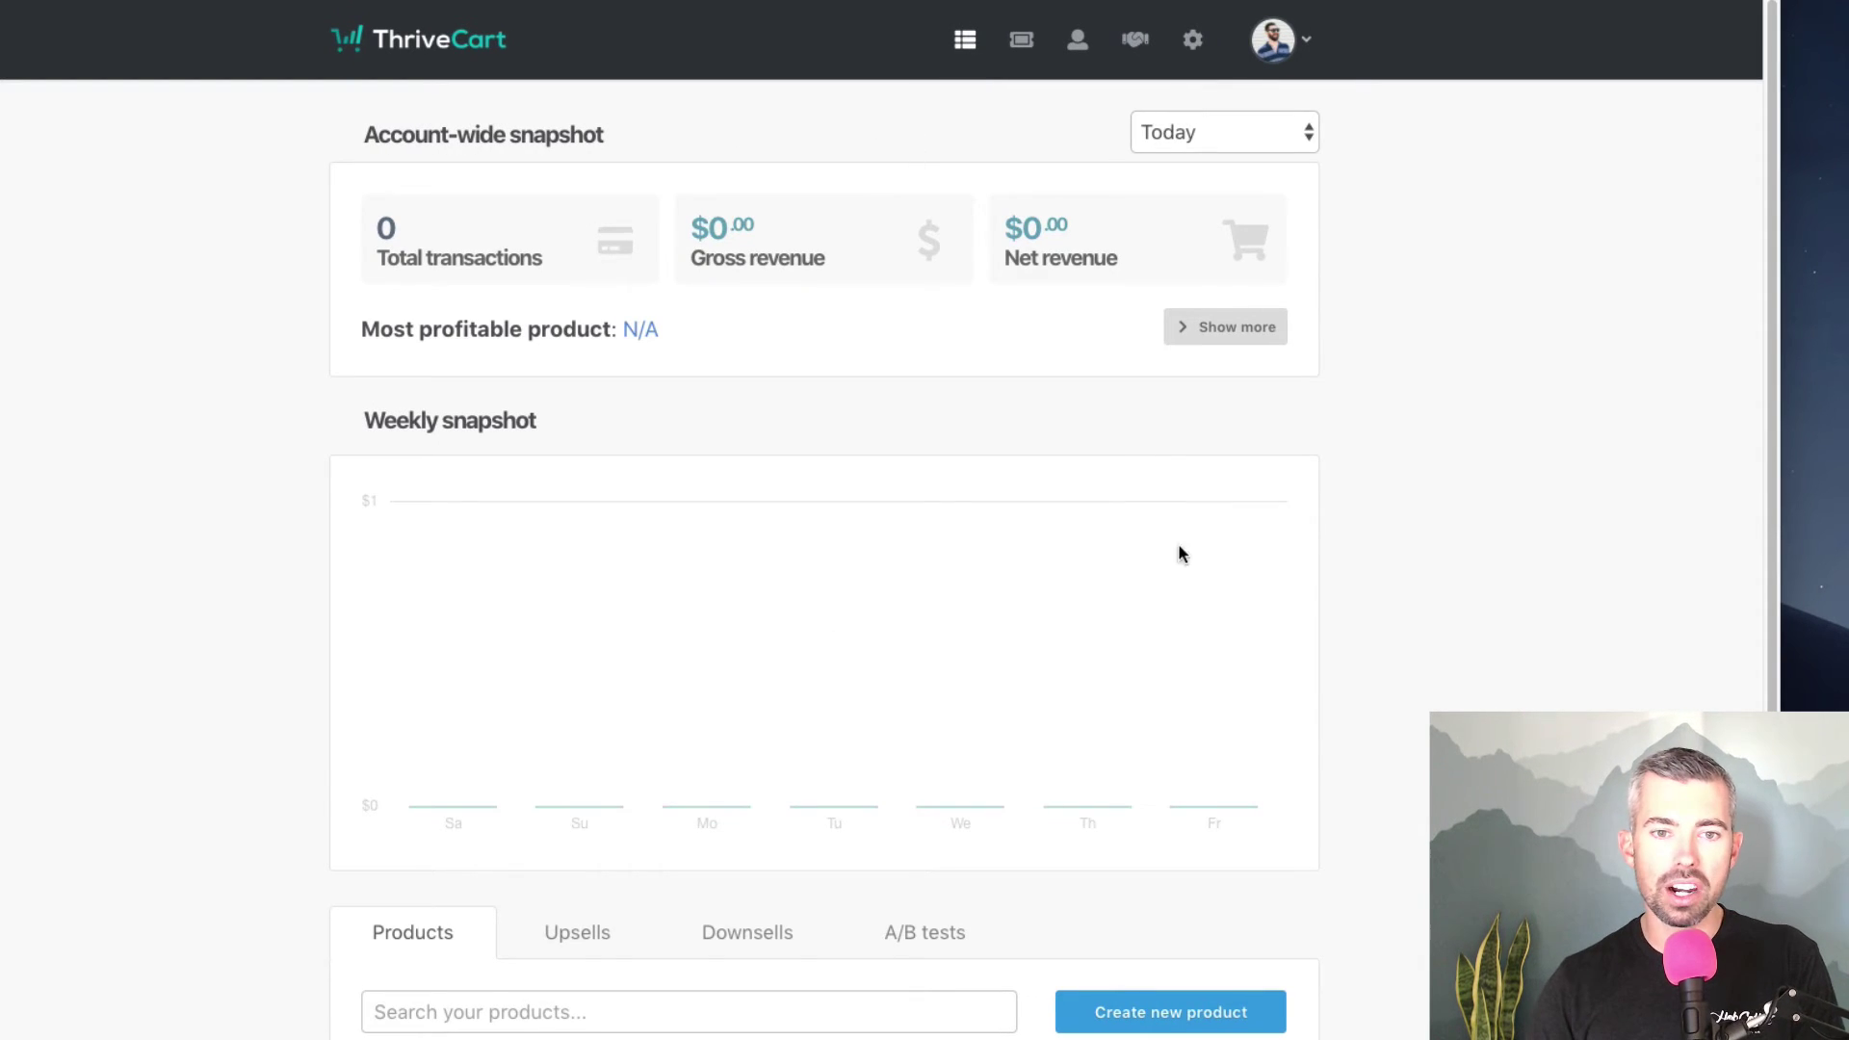
scroll(1335, 713, down, 2)
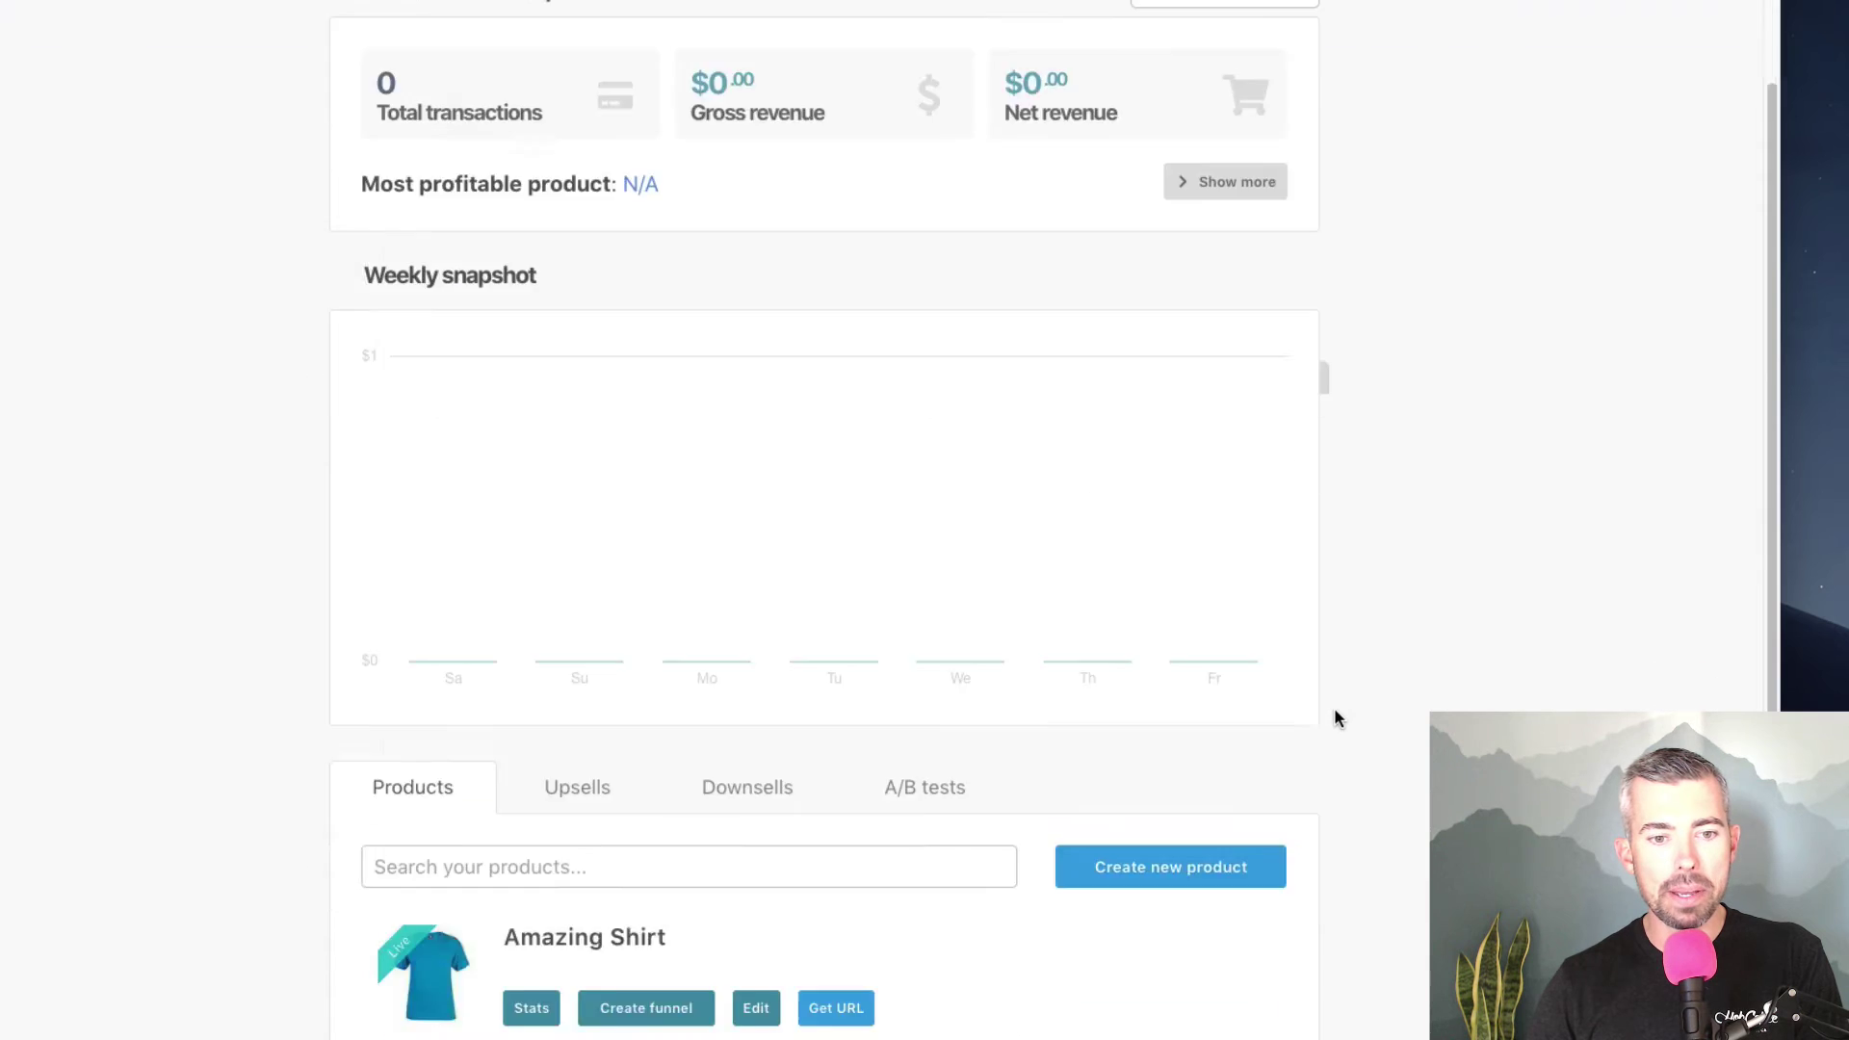
scroll(1335, 717, down, 6)
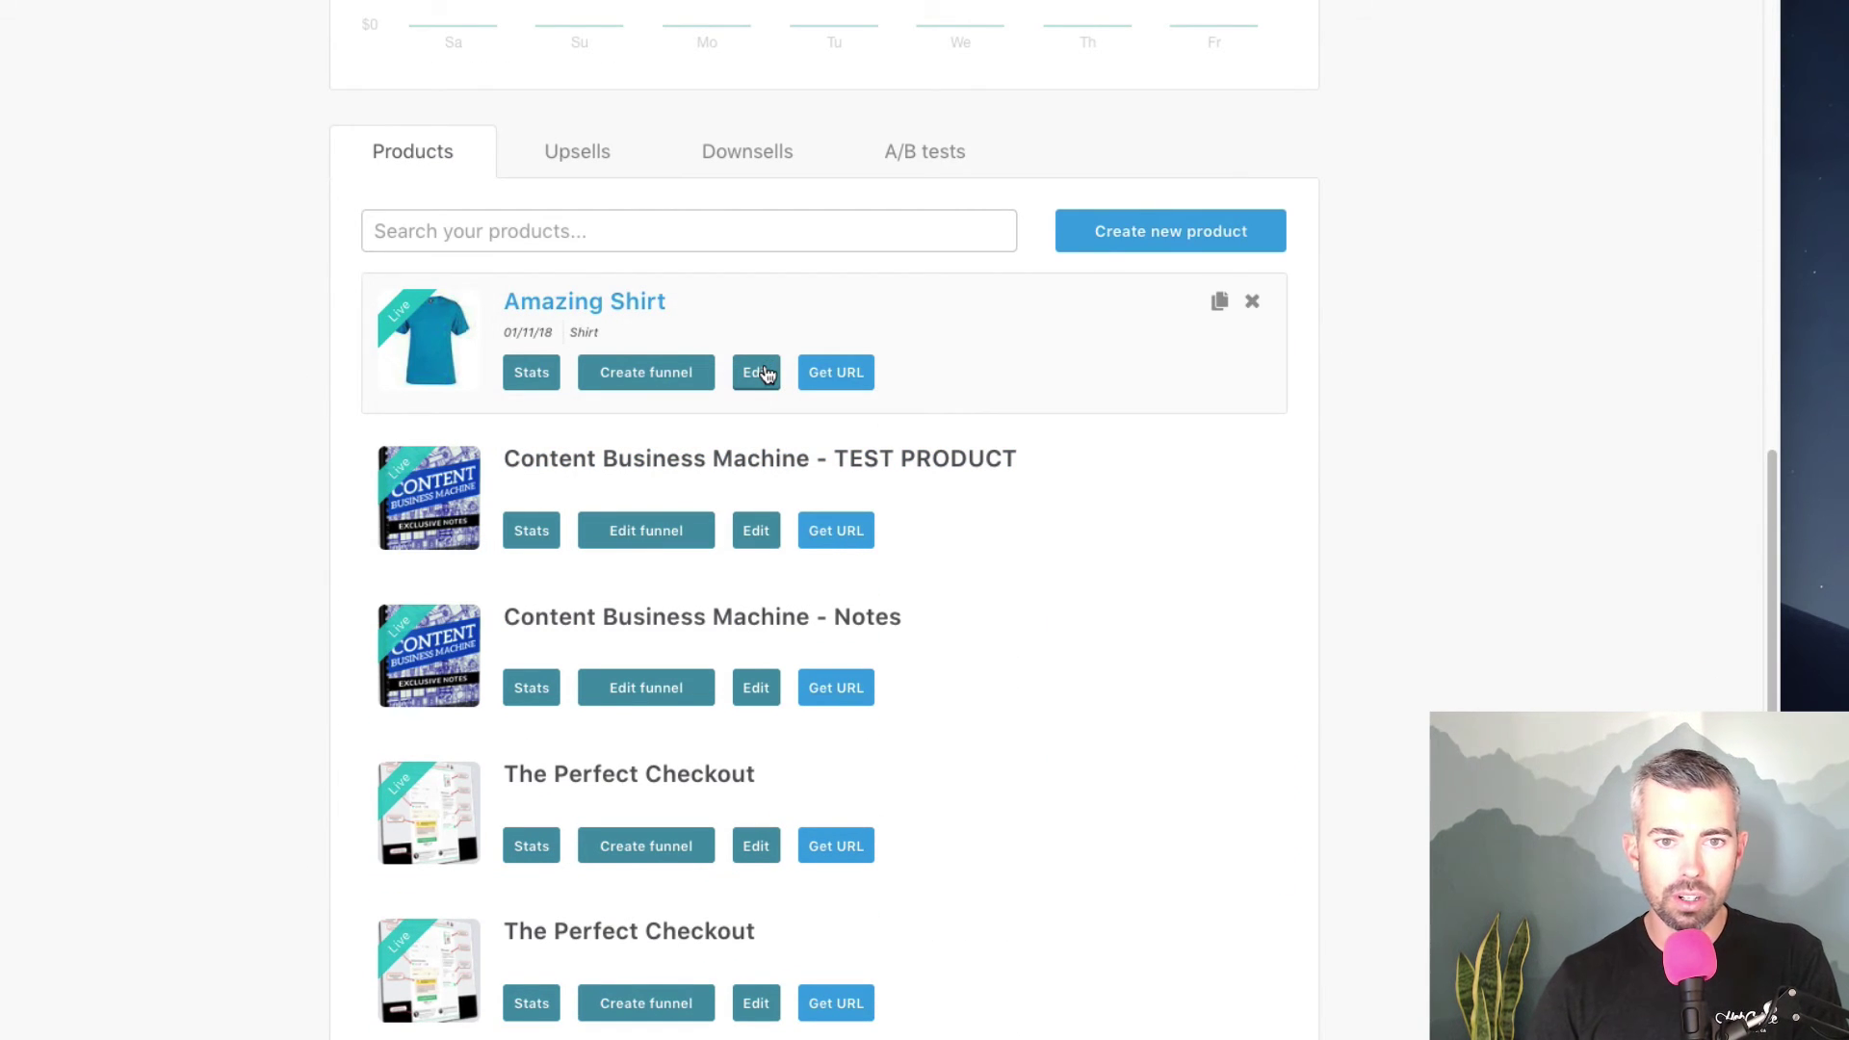
click(757, 374)
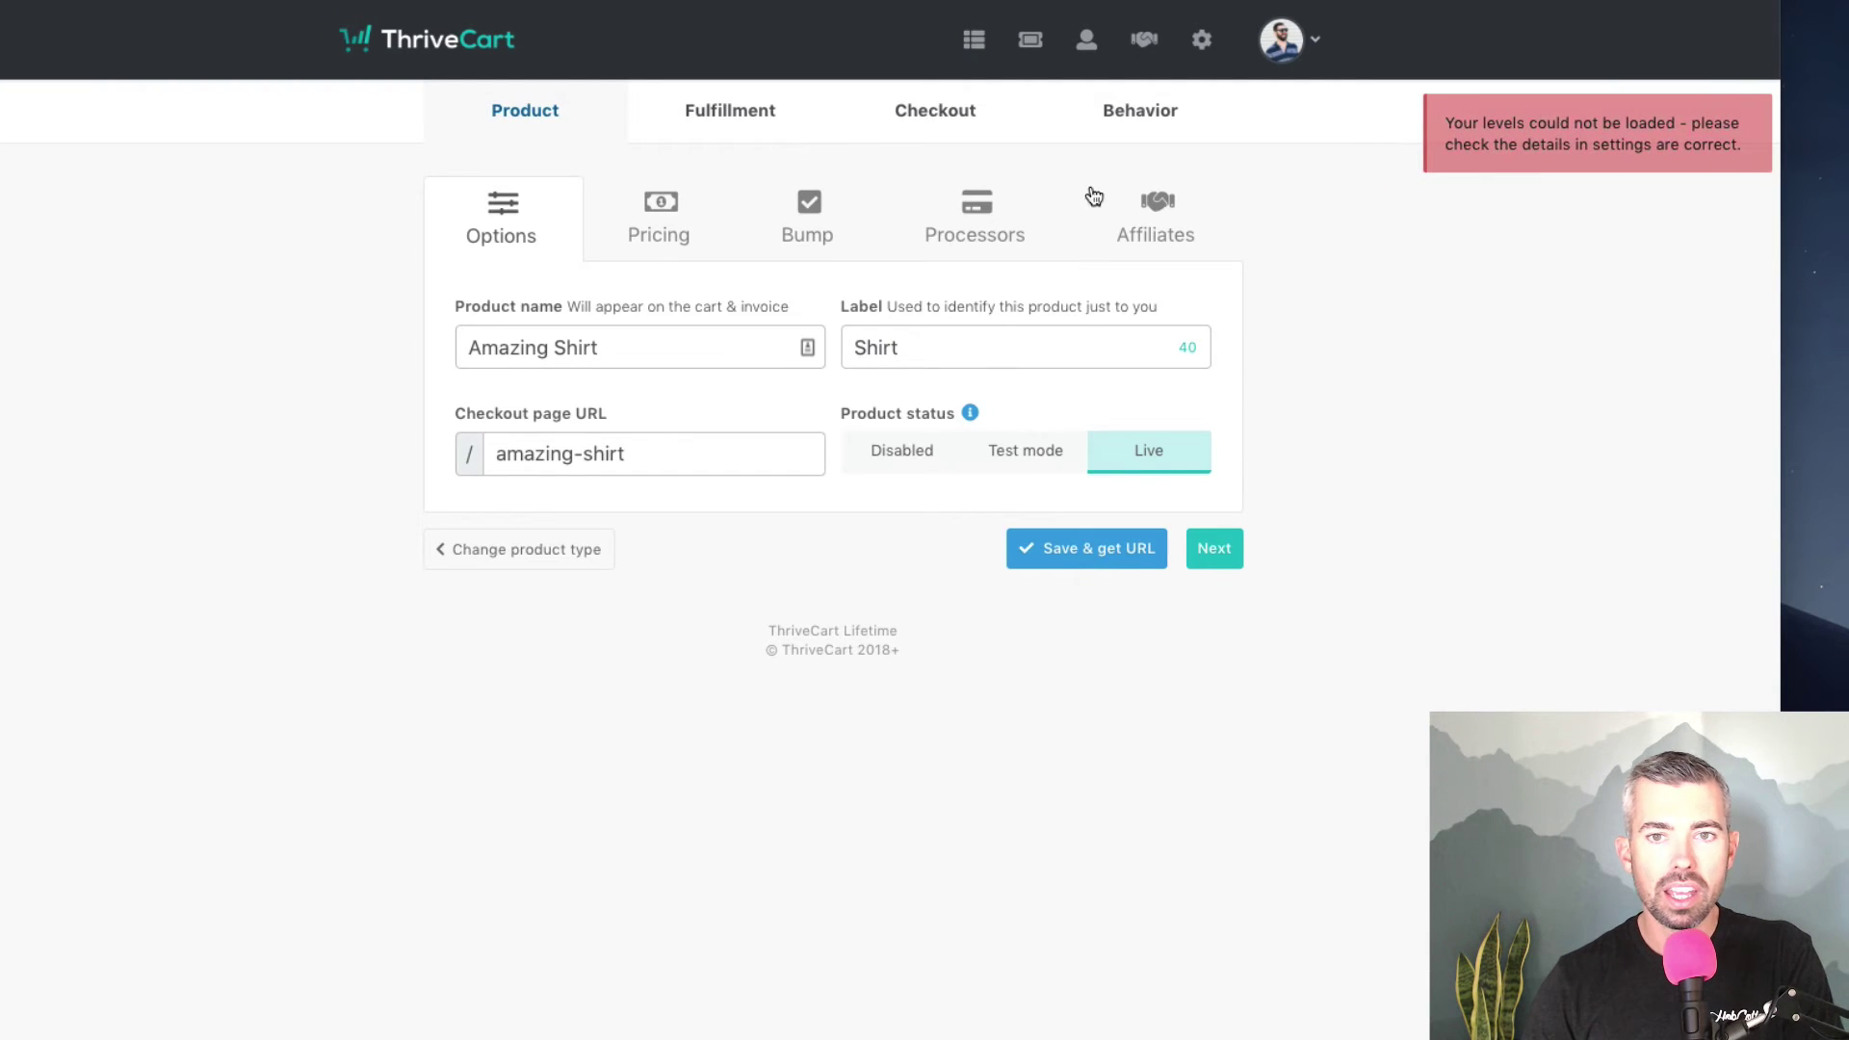
click(1151, 116)
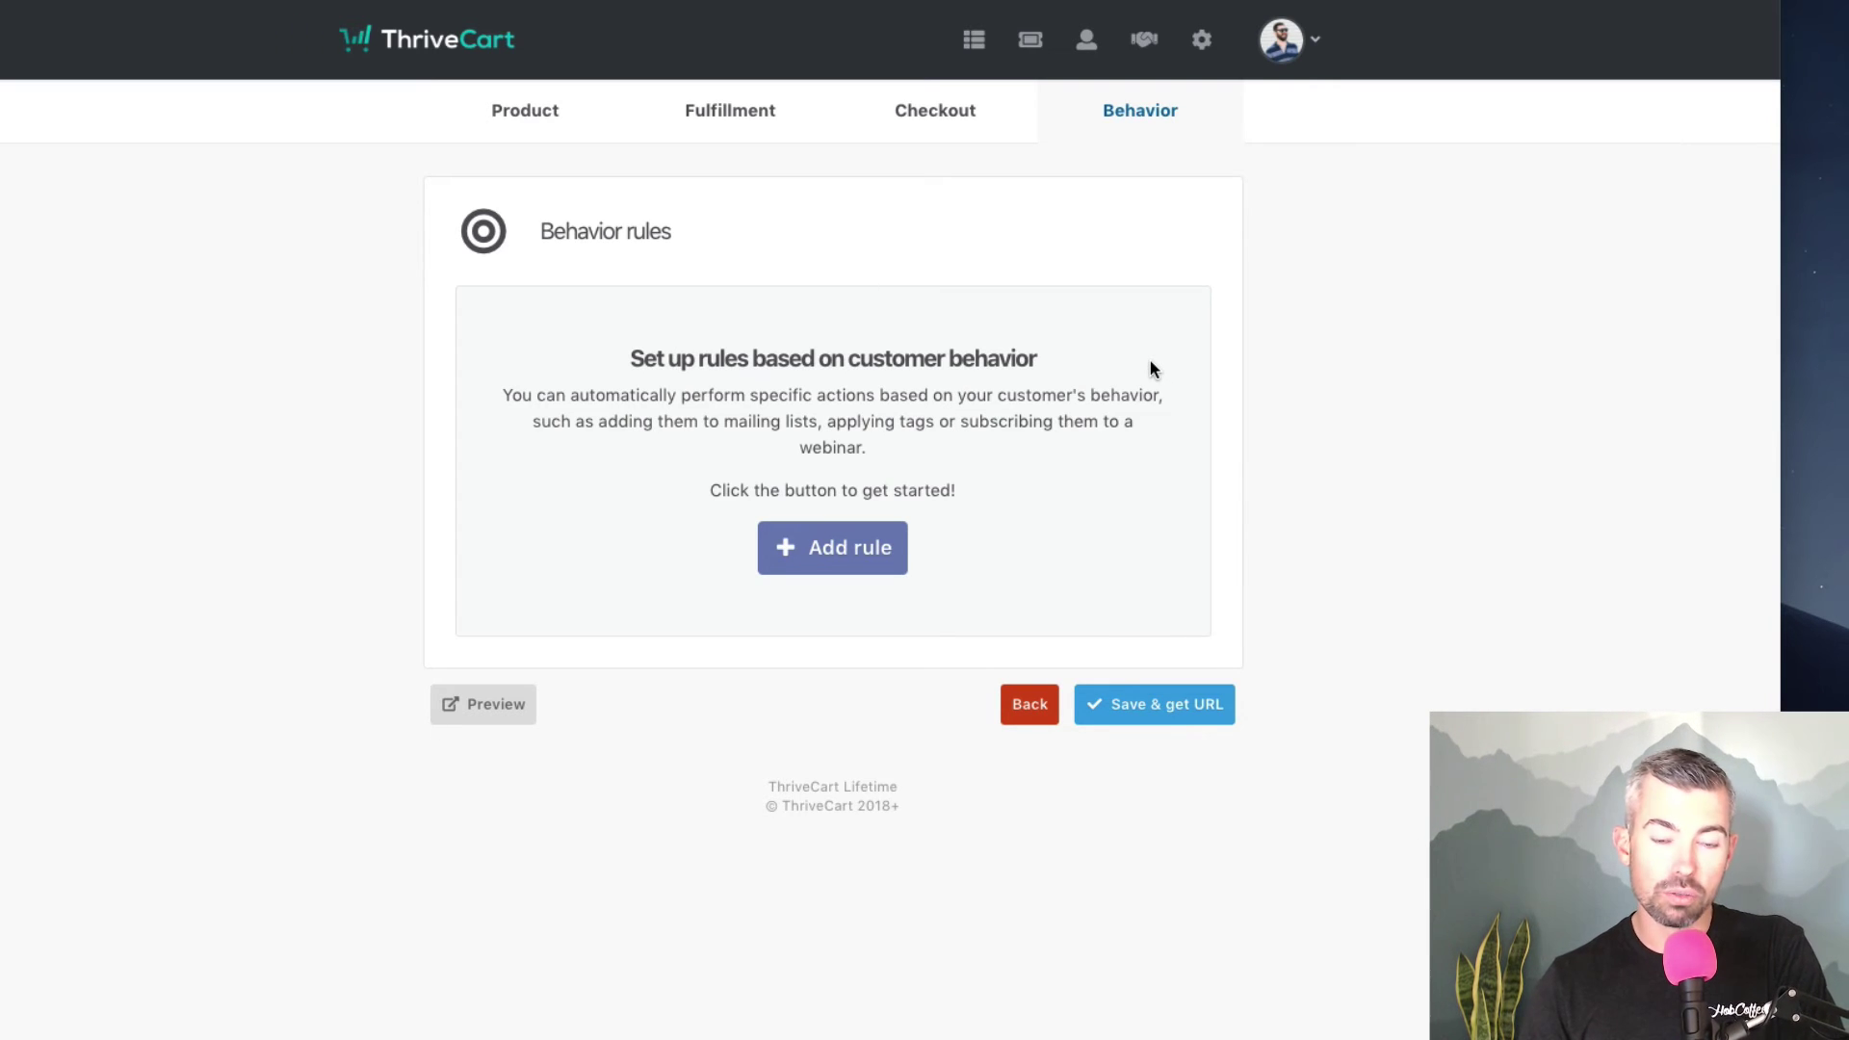
click(876, 546)
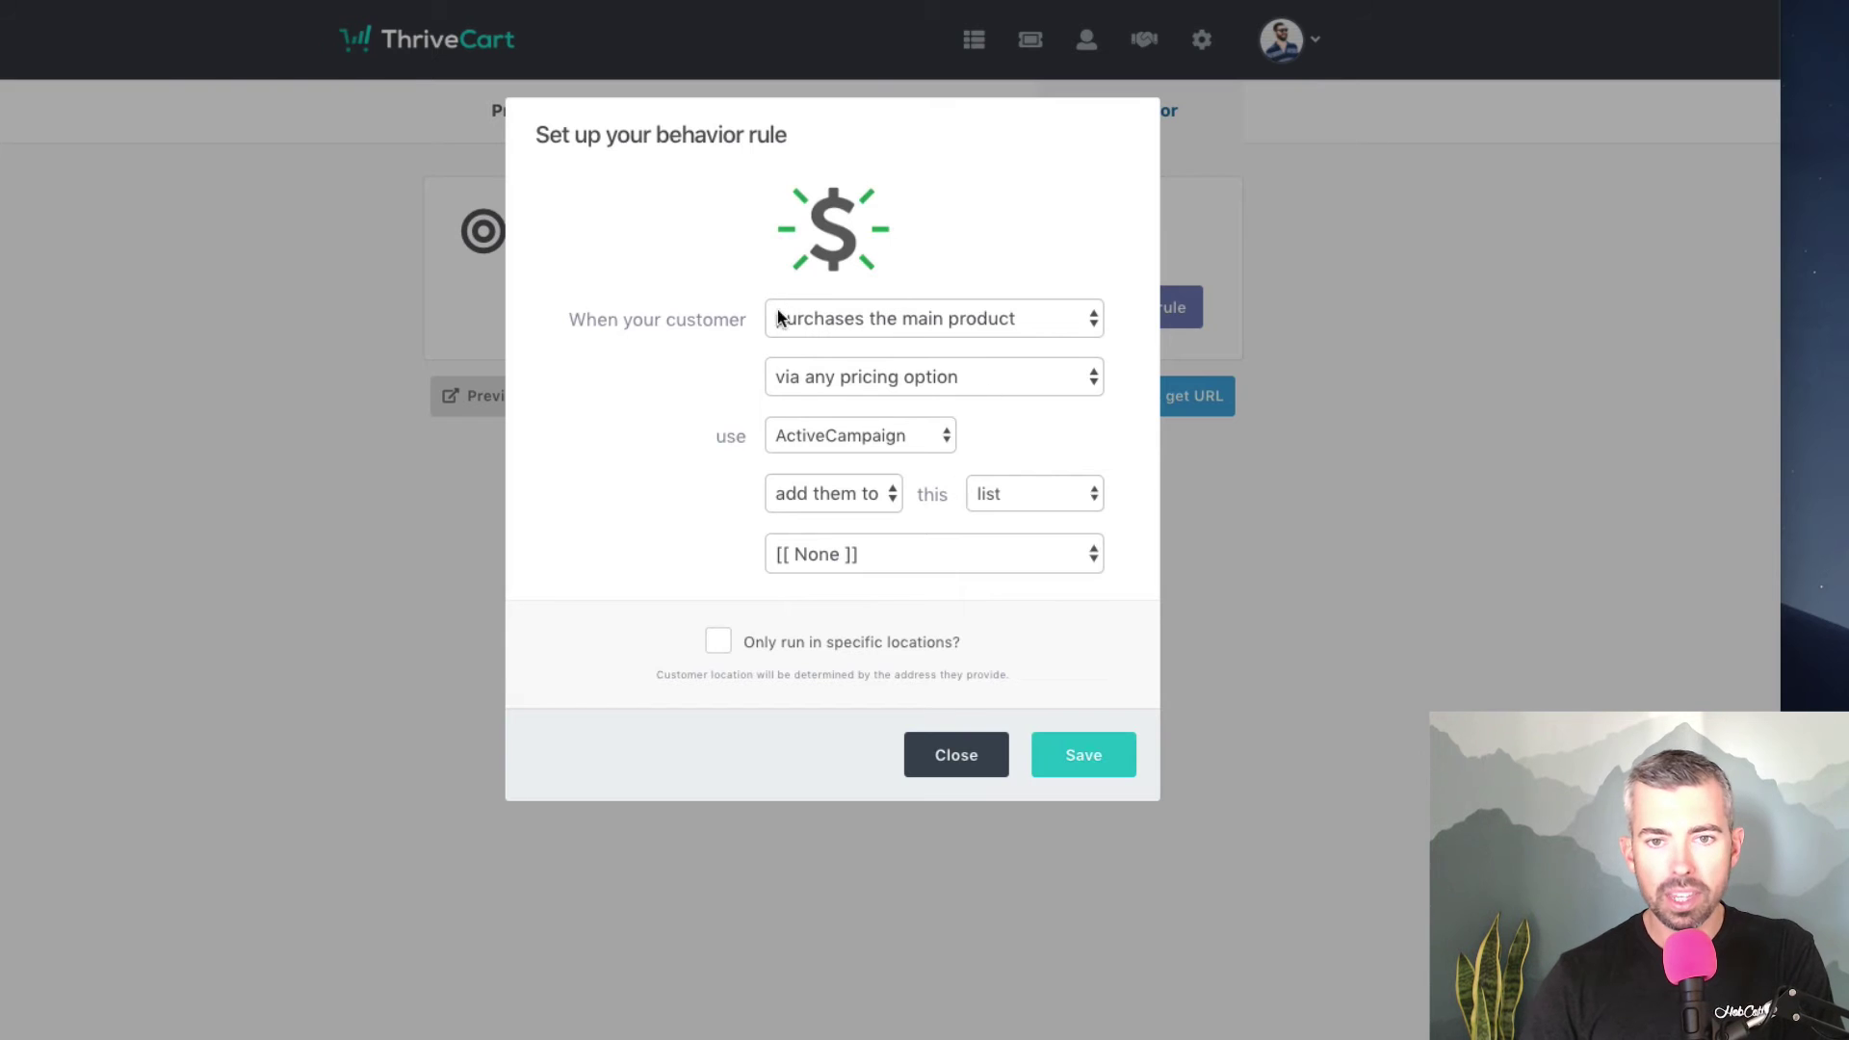
click(933, 318)
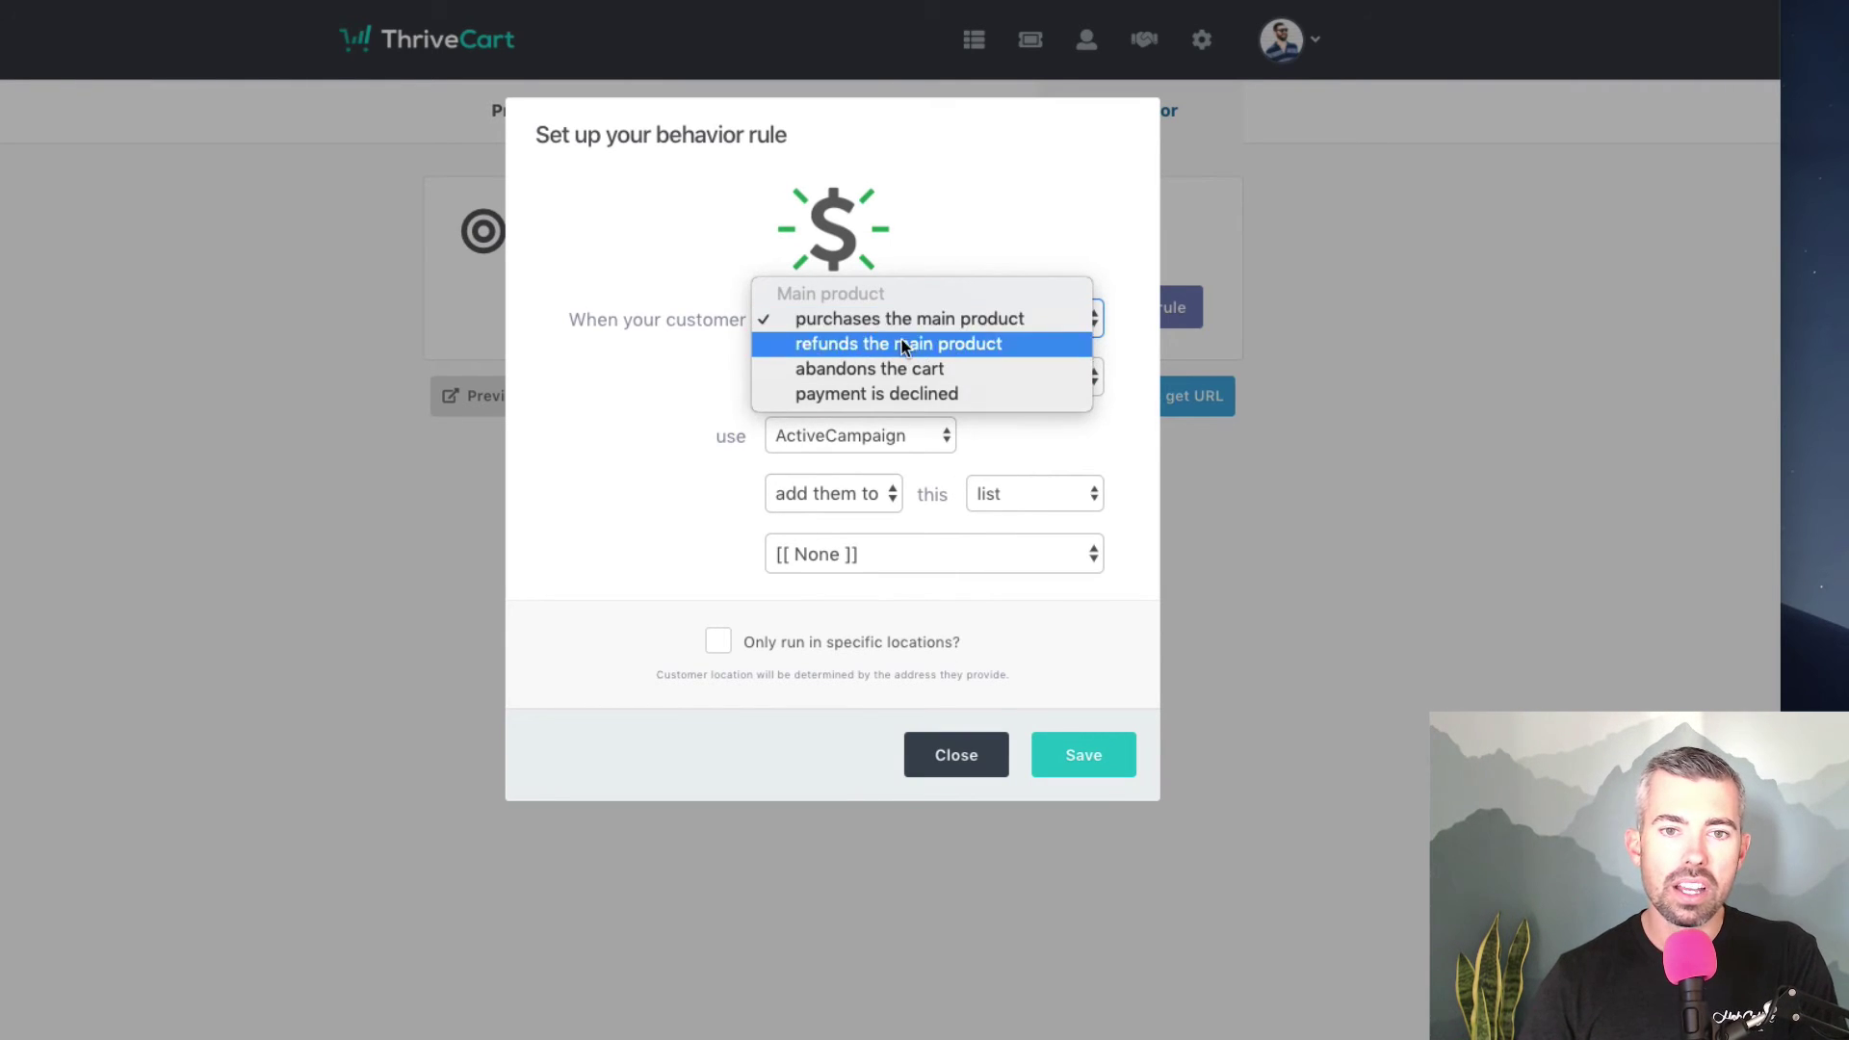
click(685, 455)
click(875, 375)
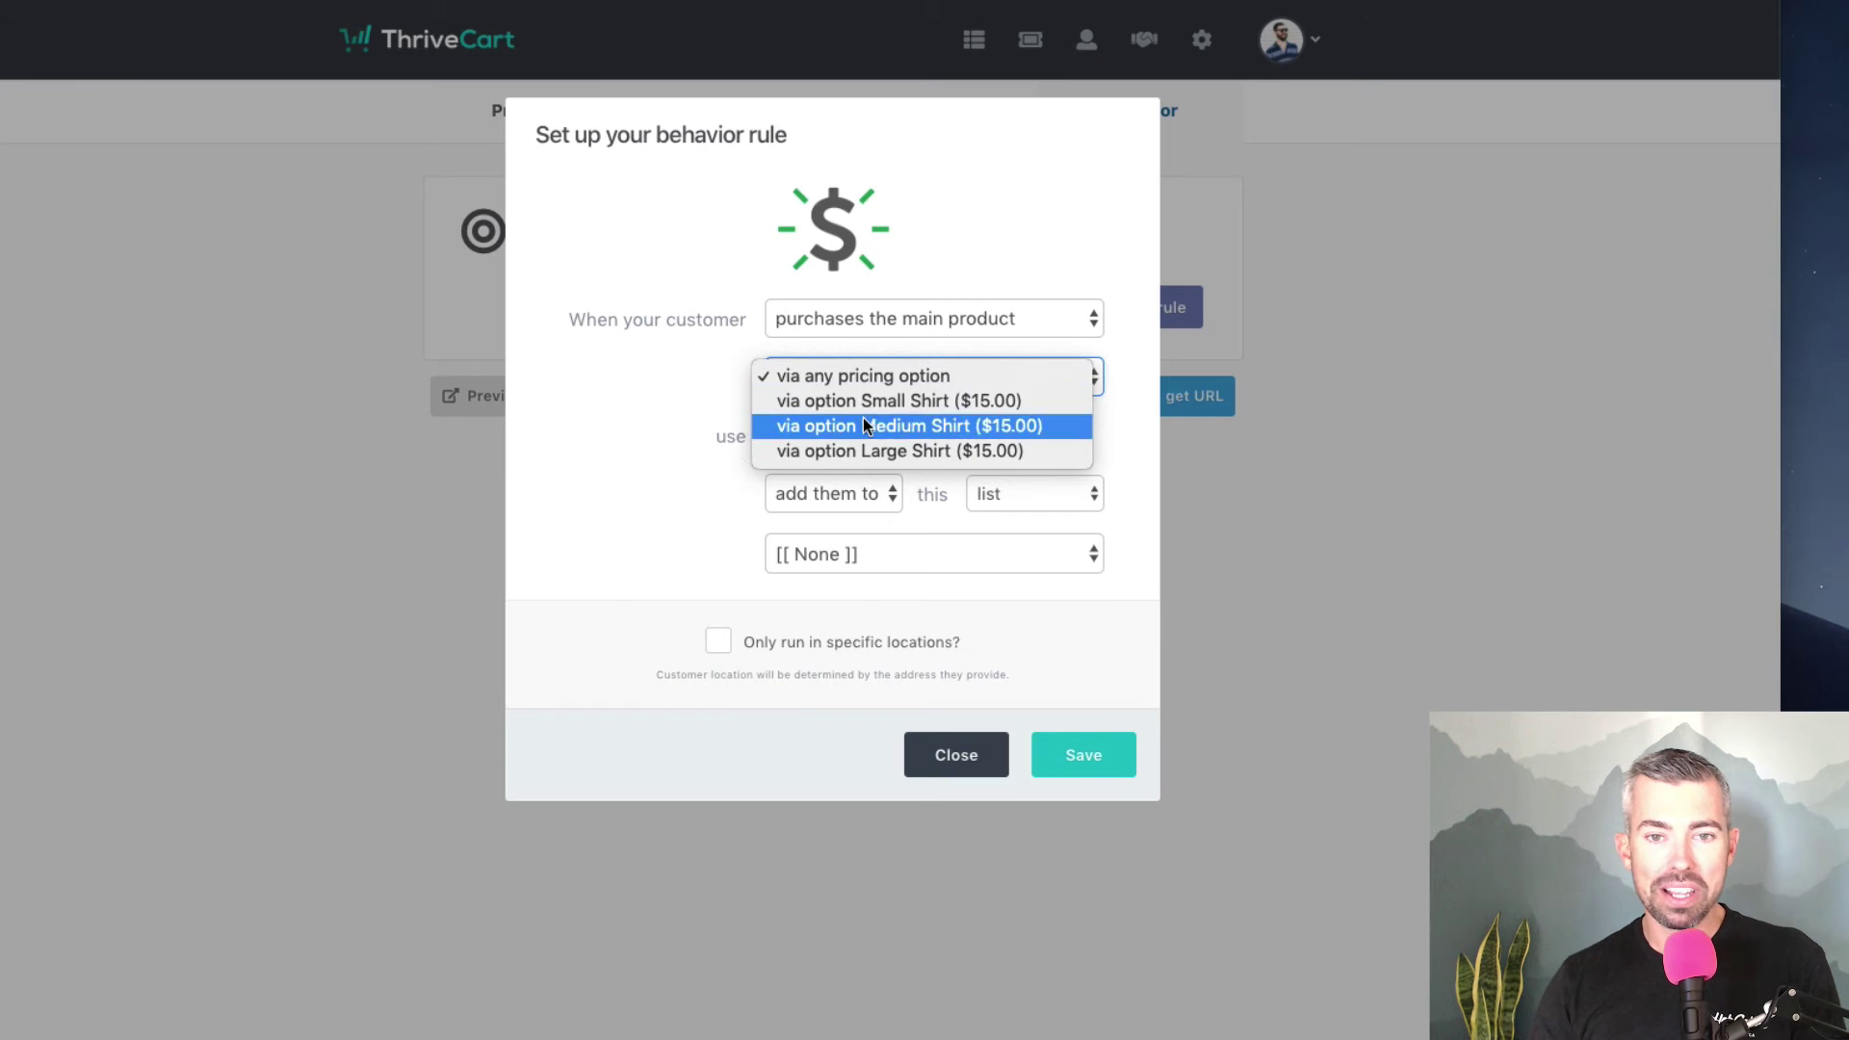
click(665, 404)
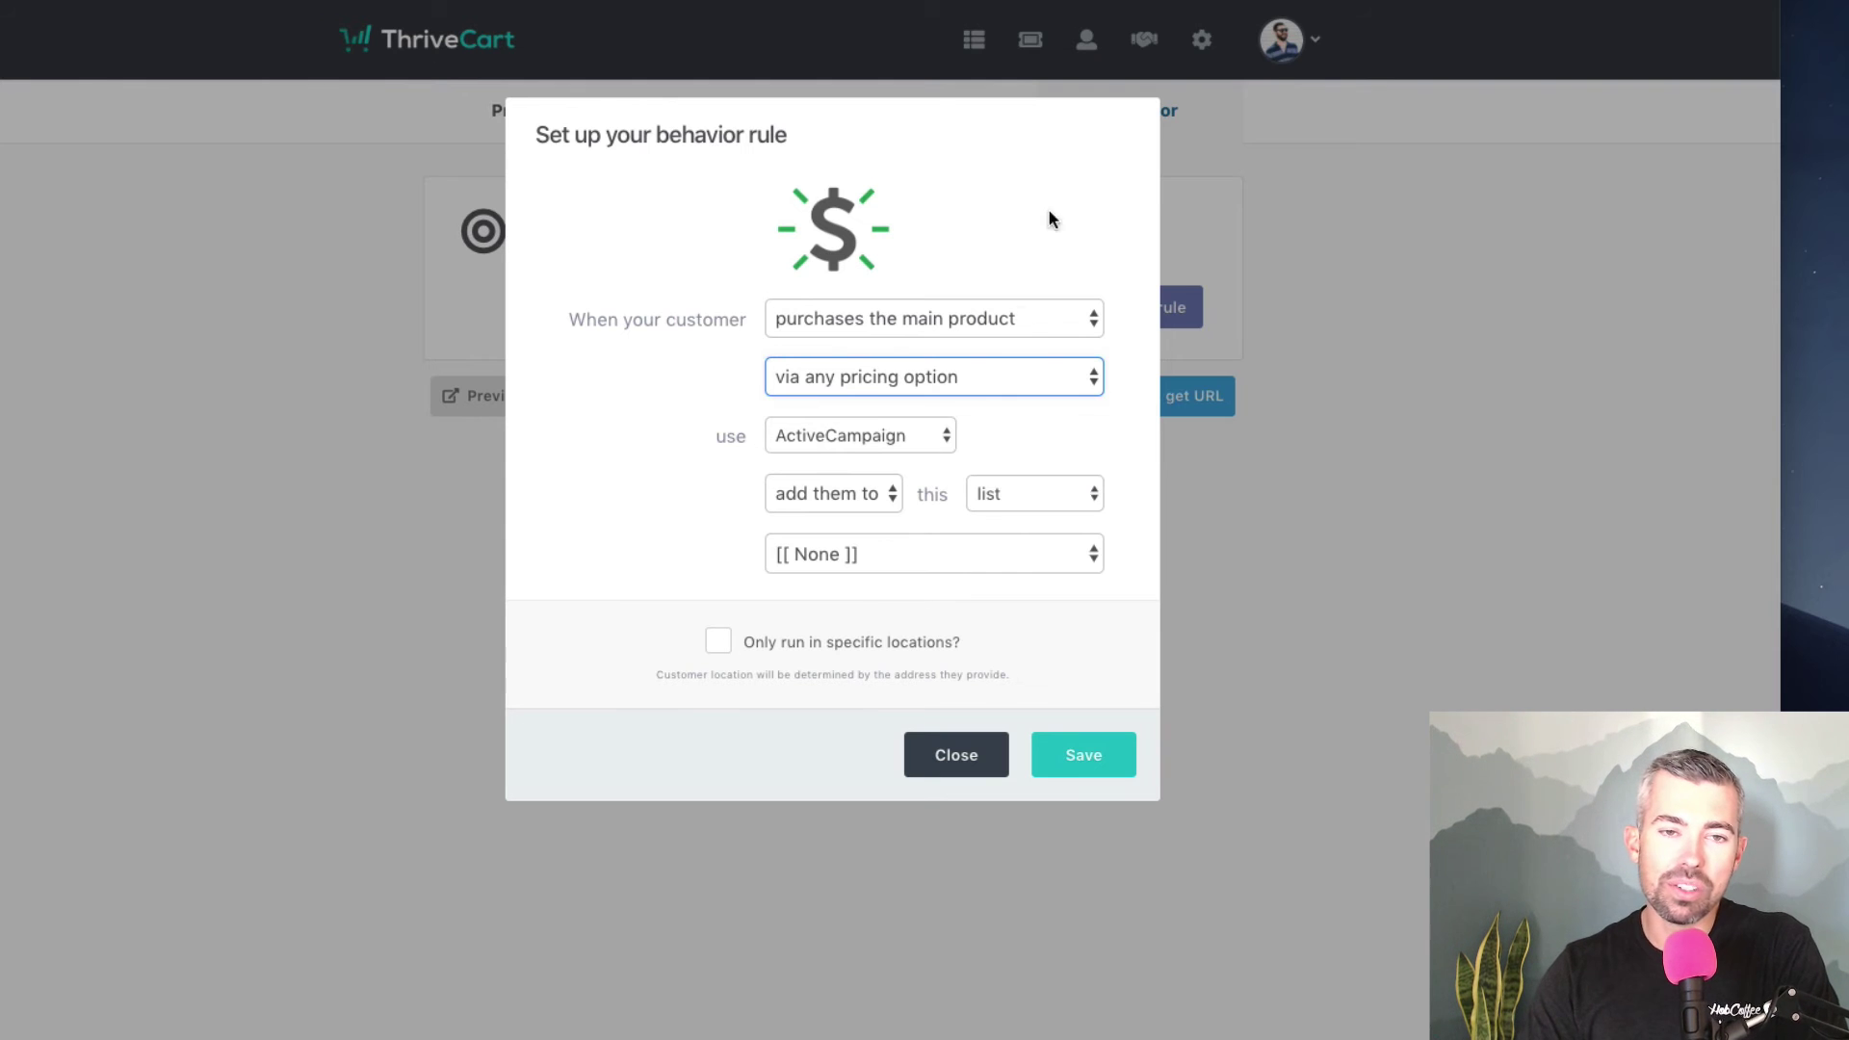
click(588, 493)
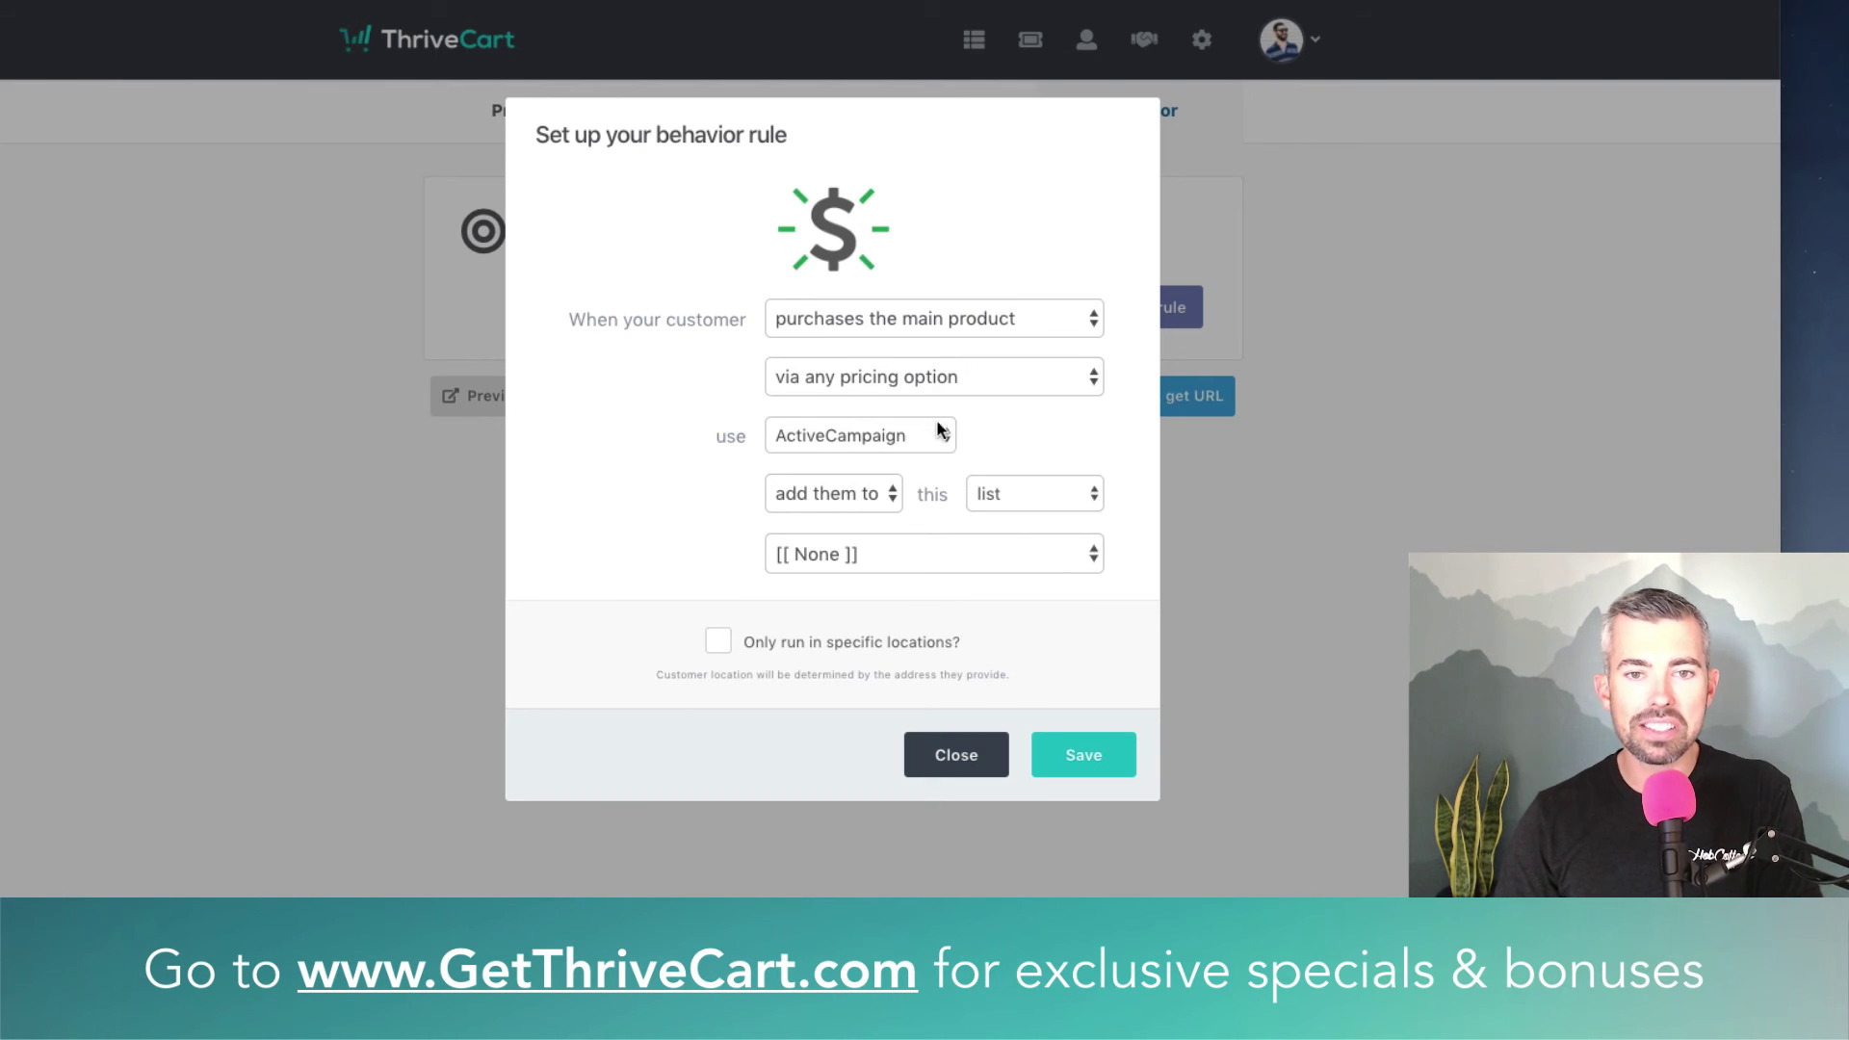
click(794, 436)
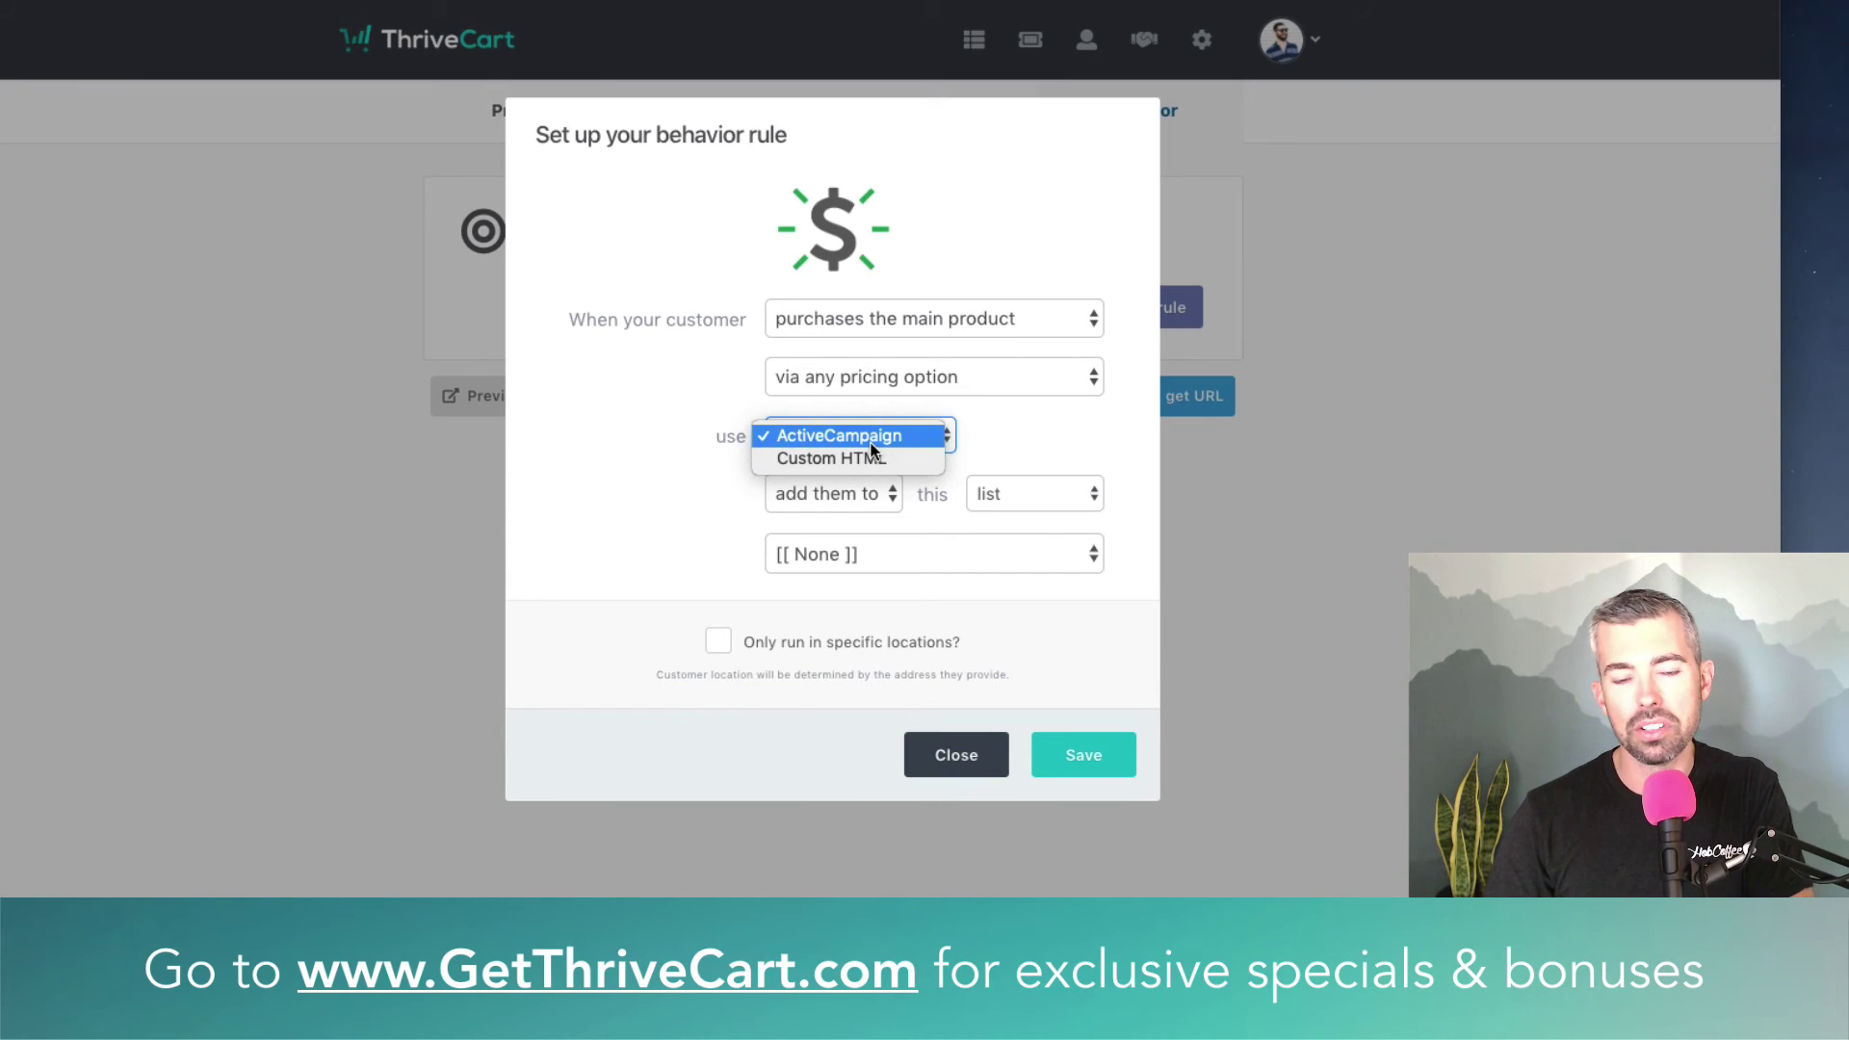
click(800, 496)
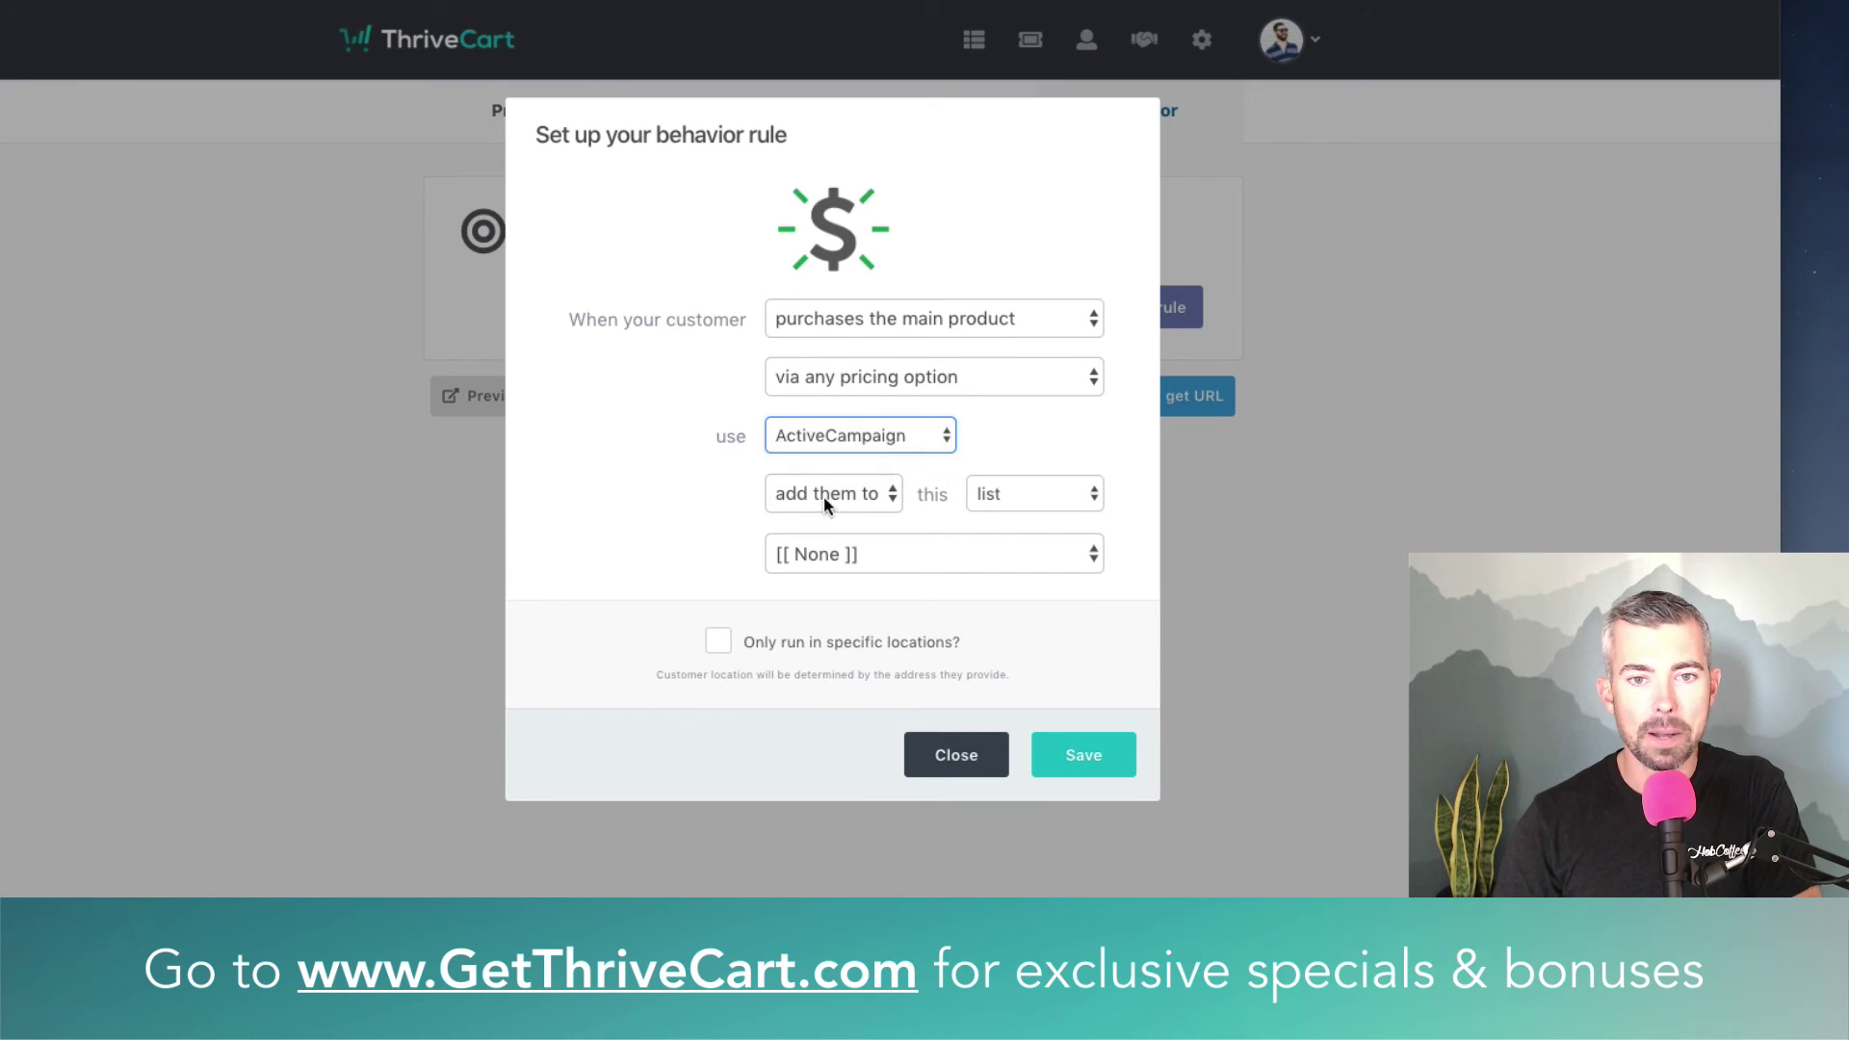
click(1039, 501)
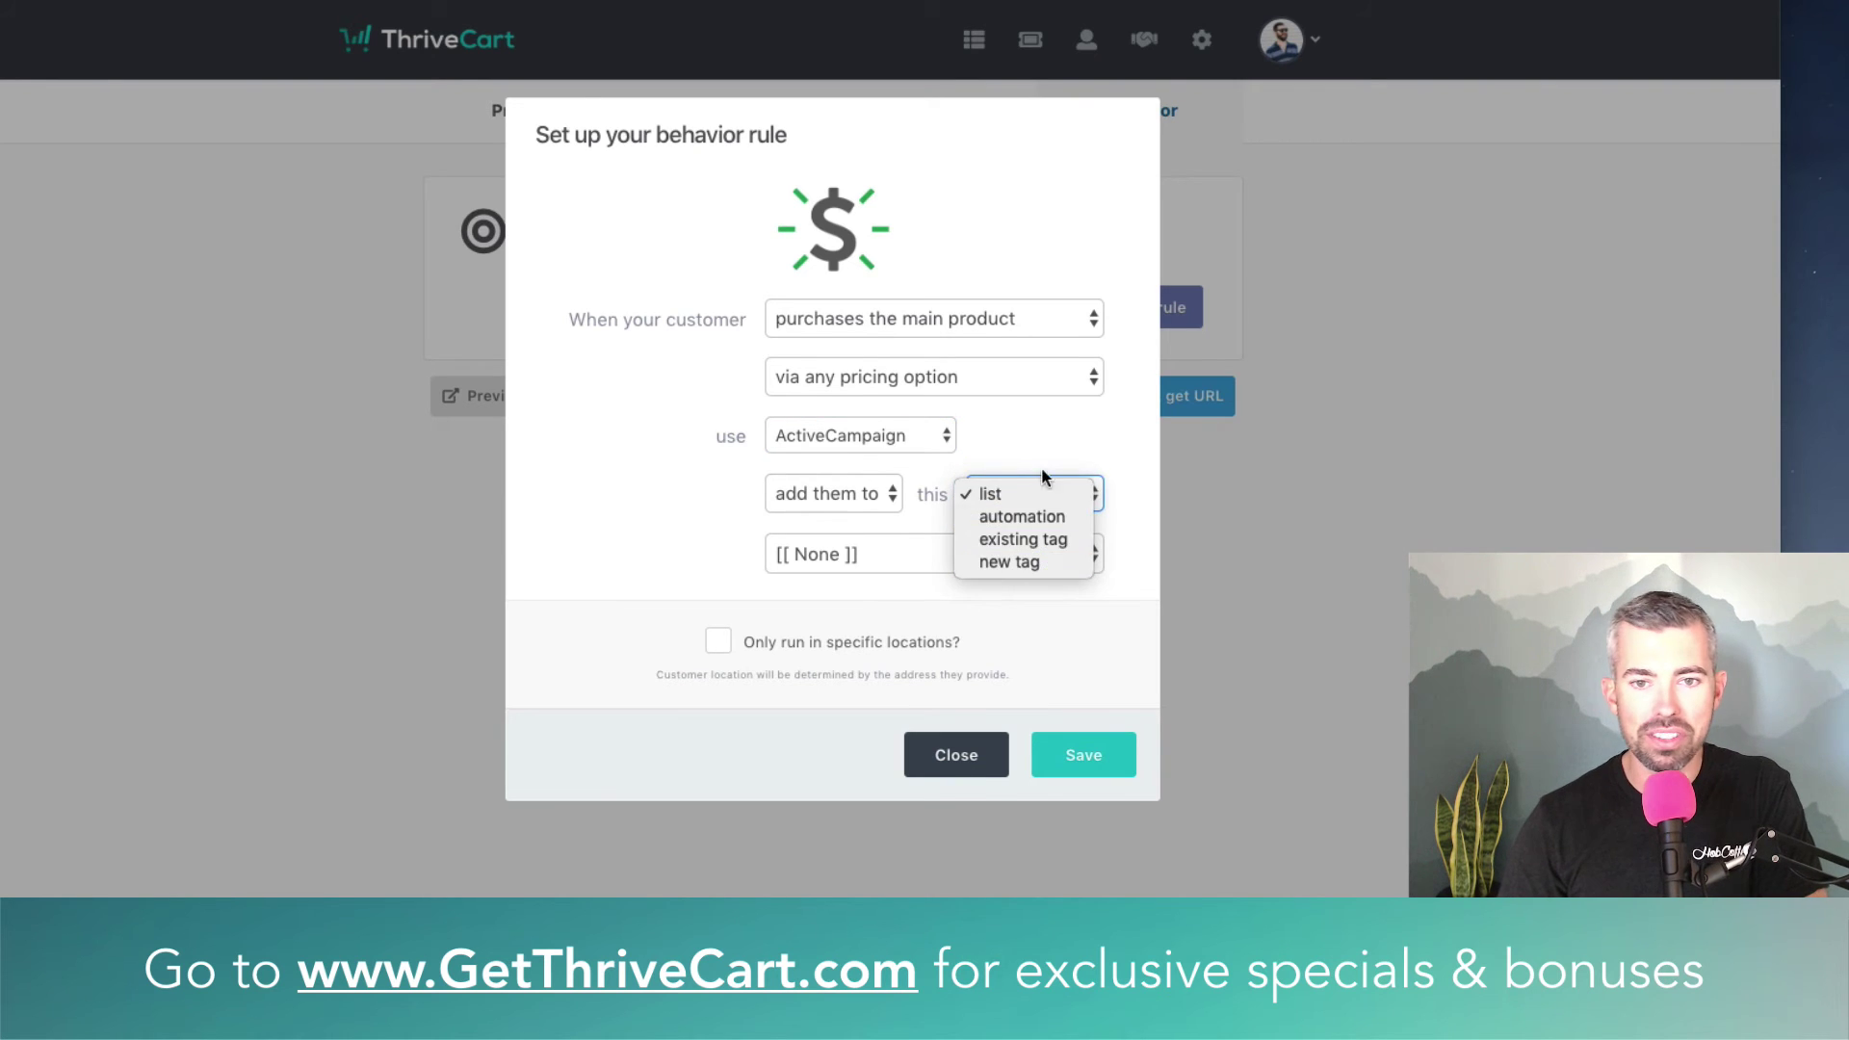
click(1073, 425)
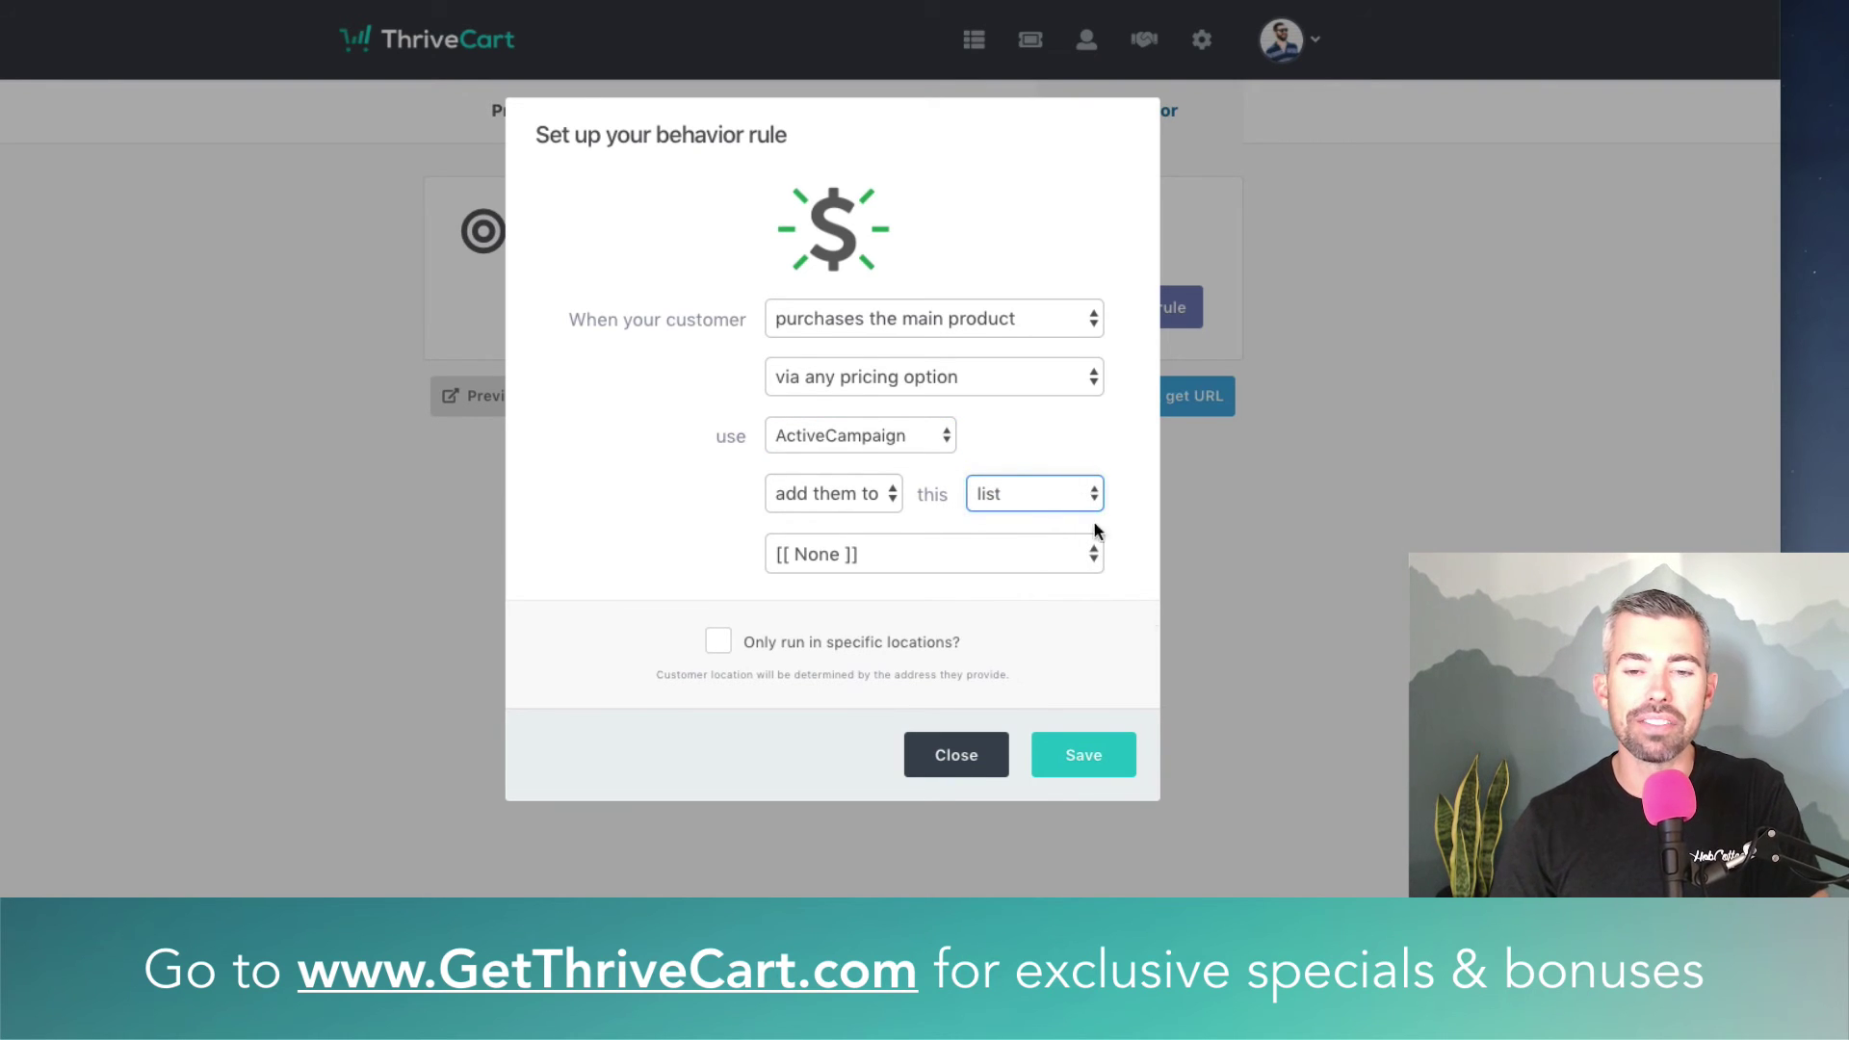
click(942, 756)
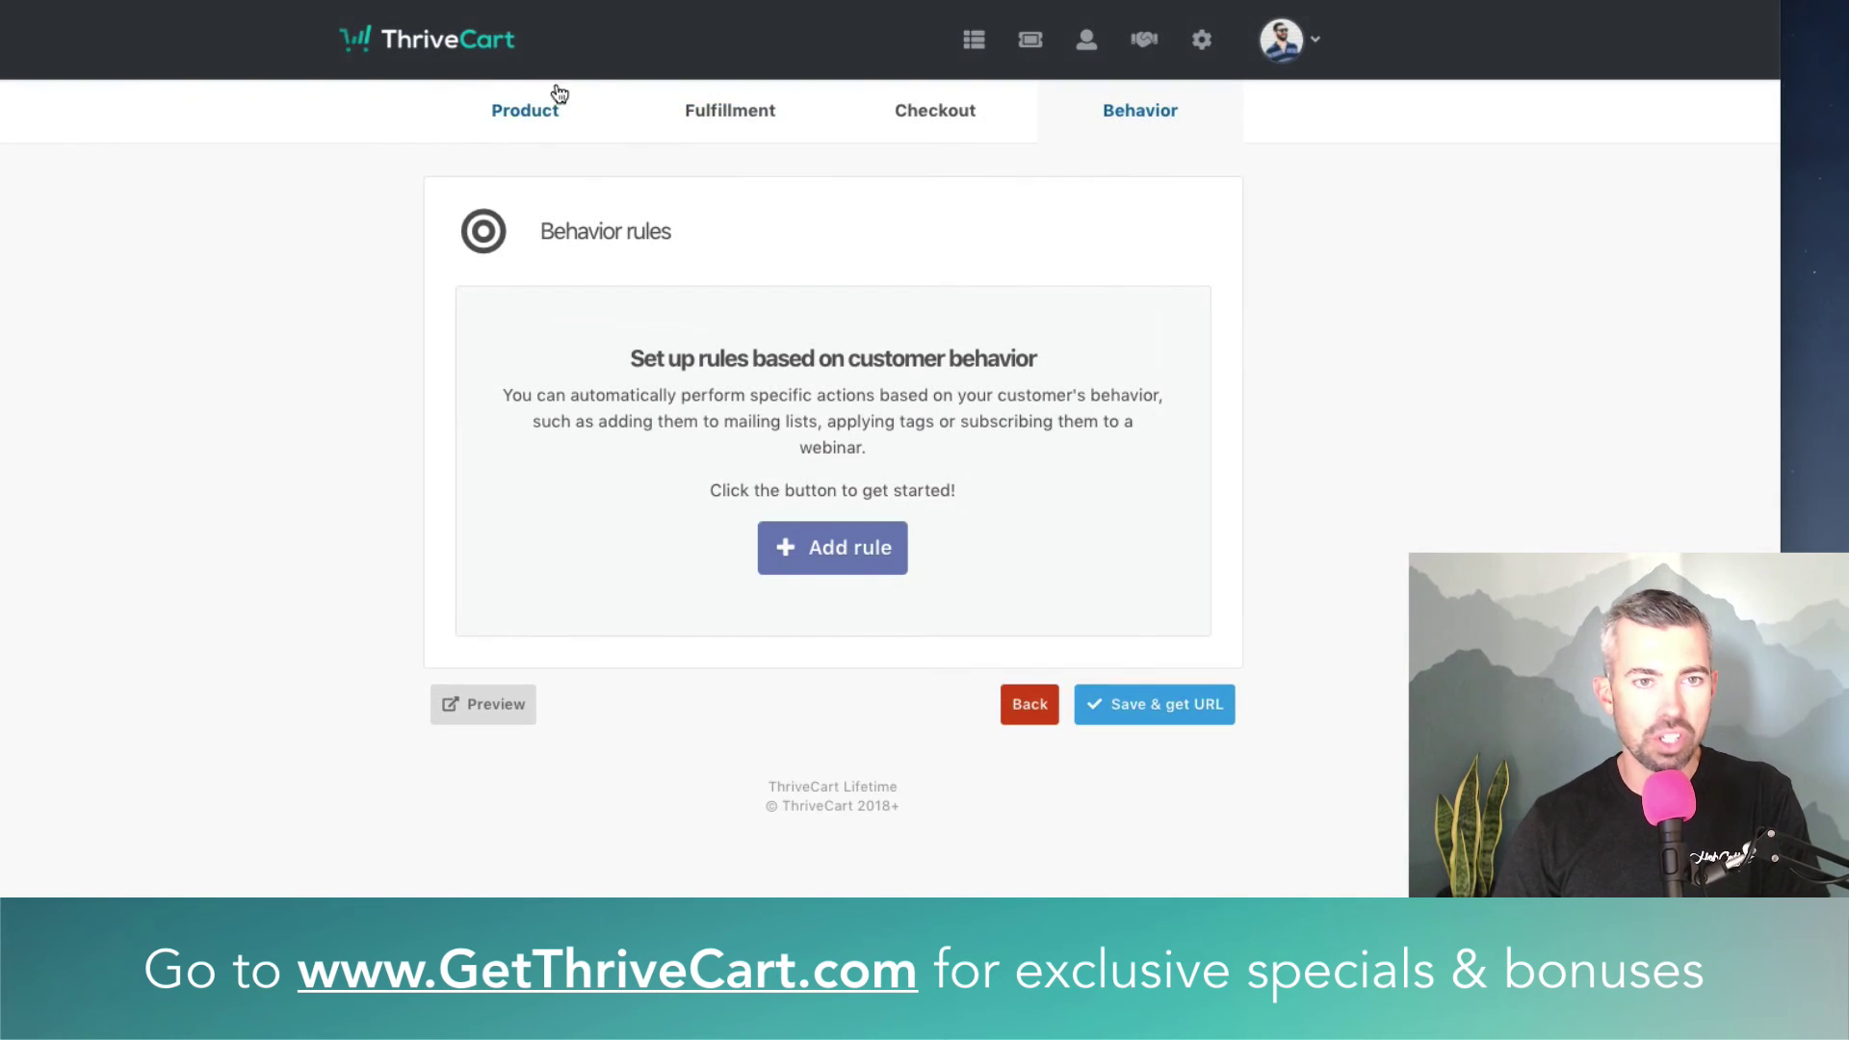
- From the dashboard, browse the upsell and downsell lists, then edit 'Untitled upsell'
click(464, 53)
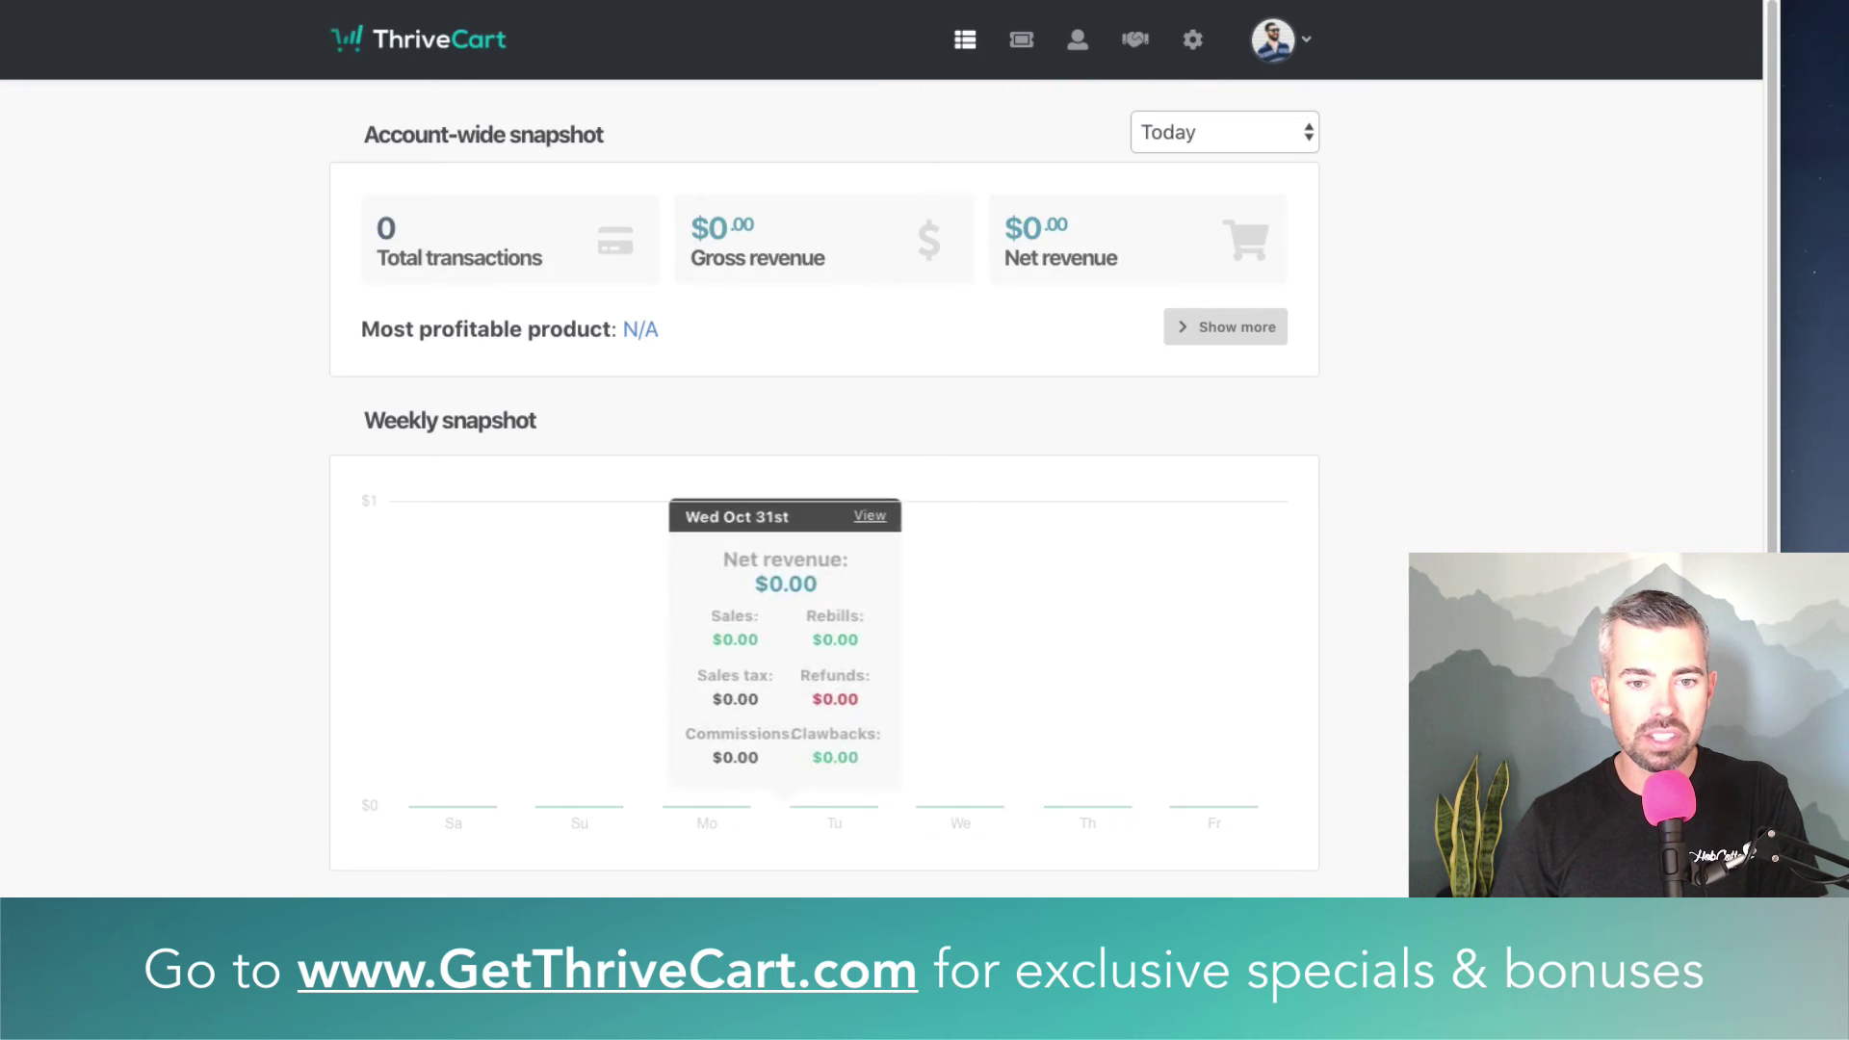
scroll(1024, 372, down, 6)
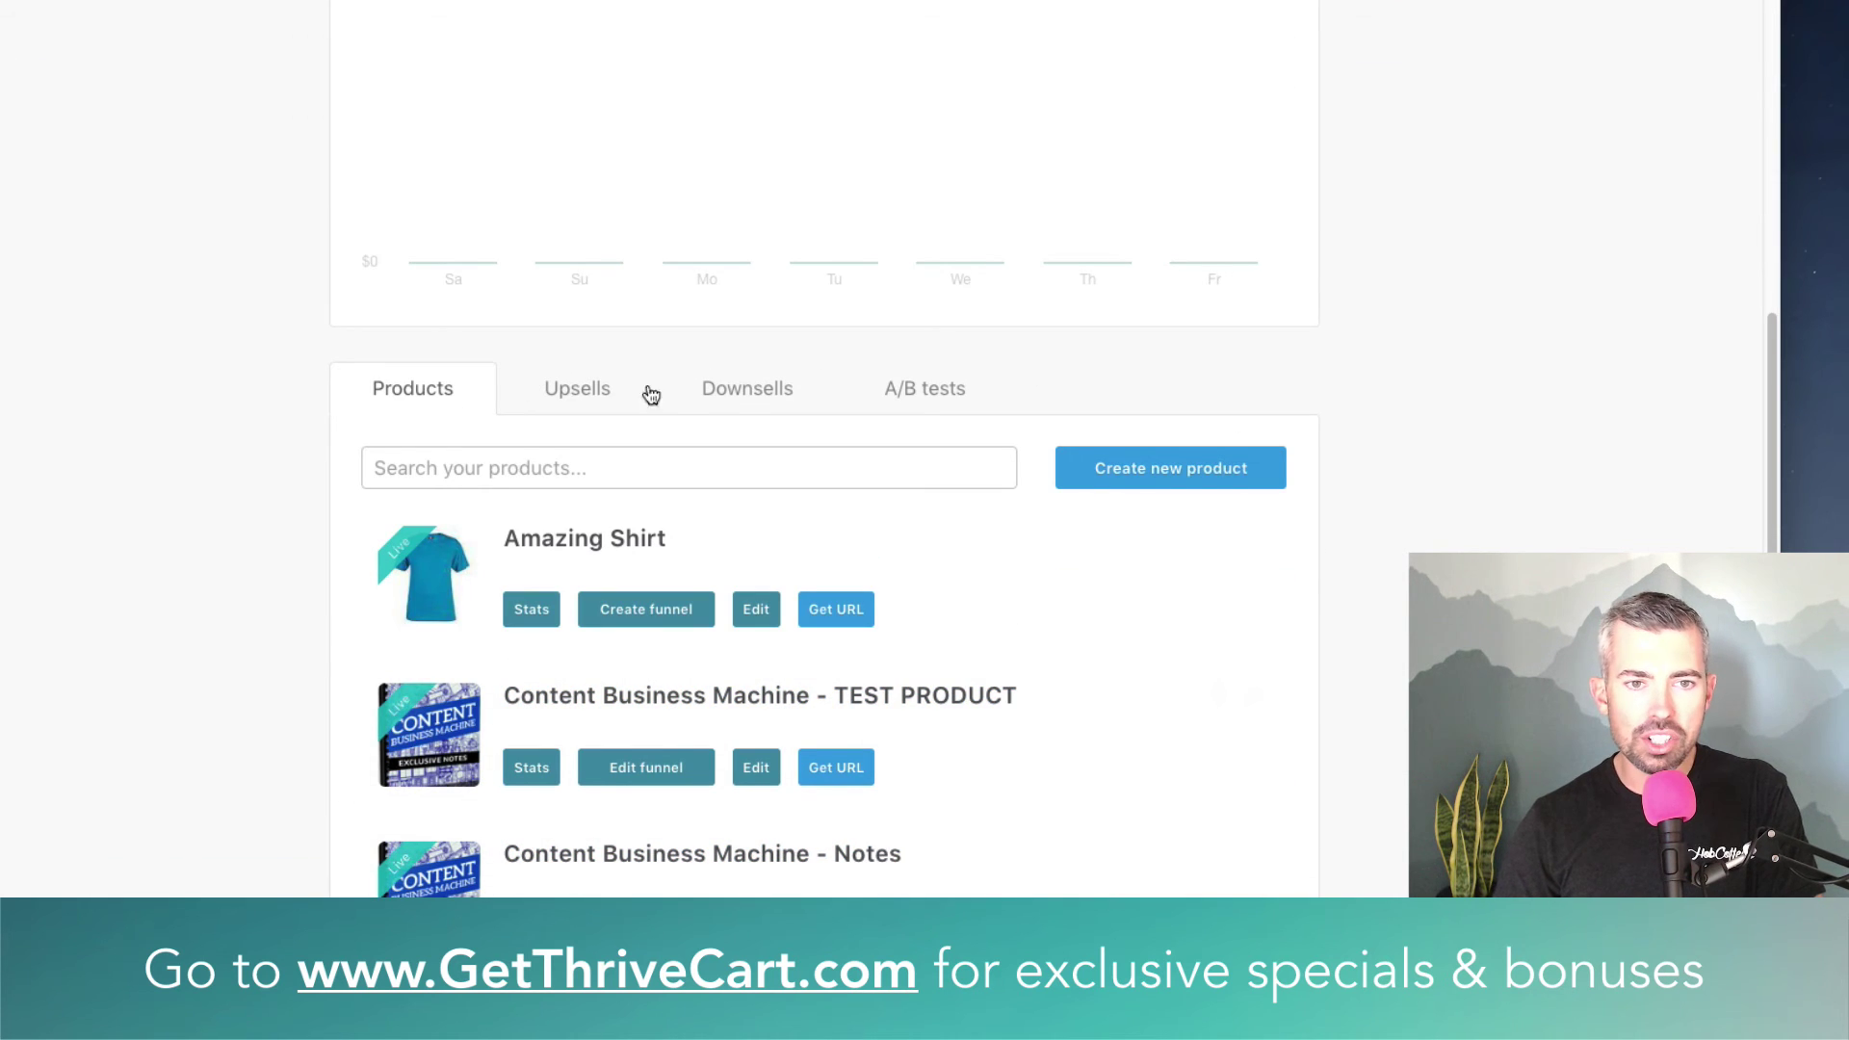
click(573, 395)
click(734, 547)
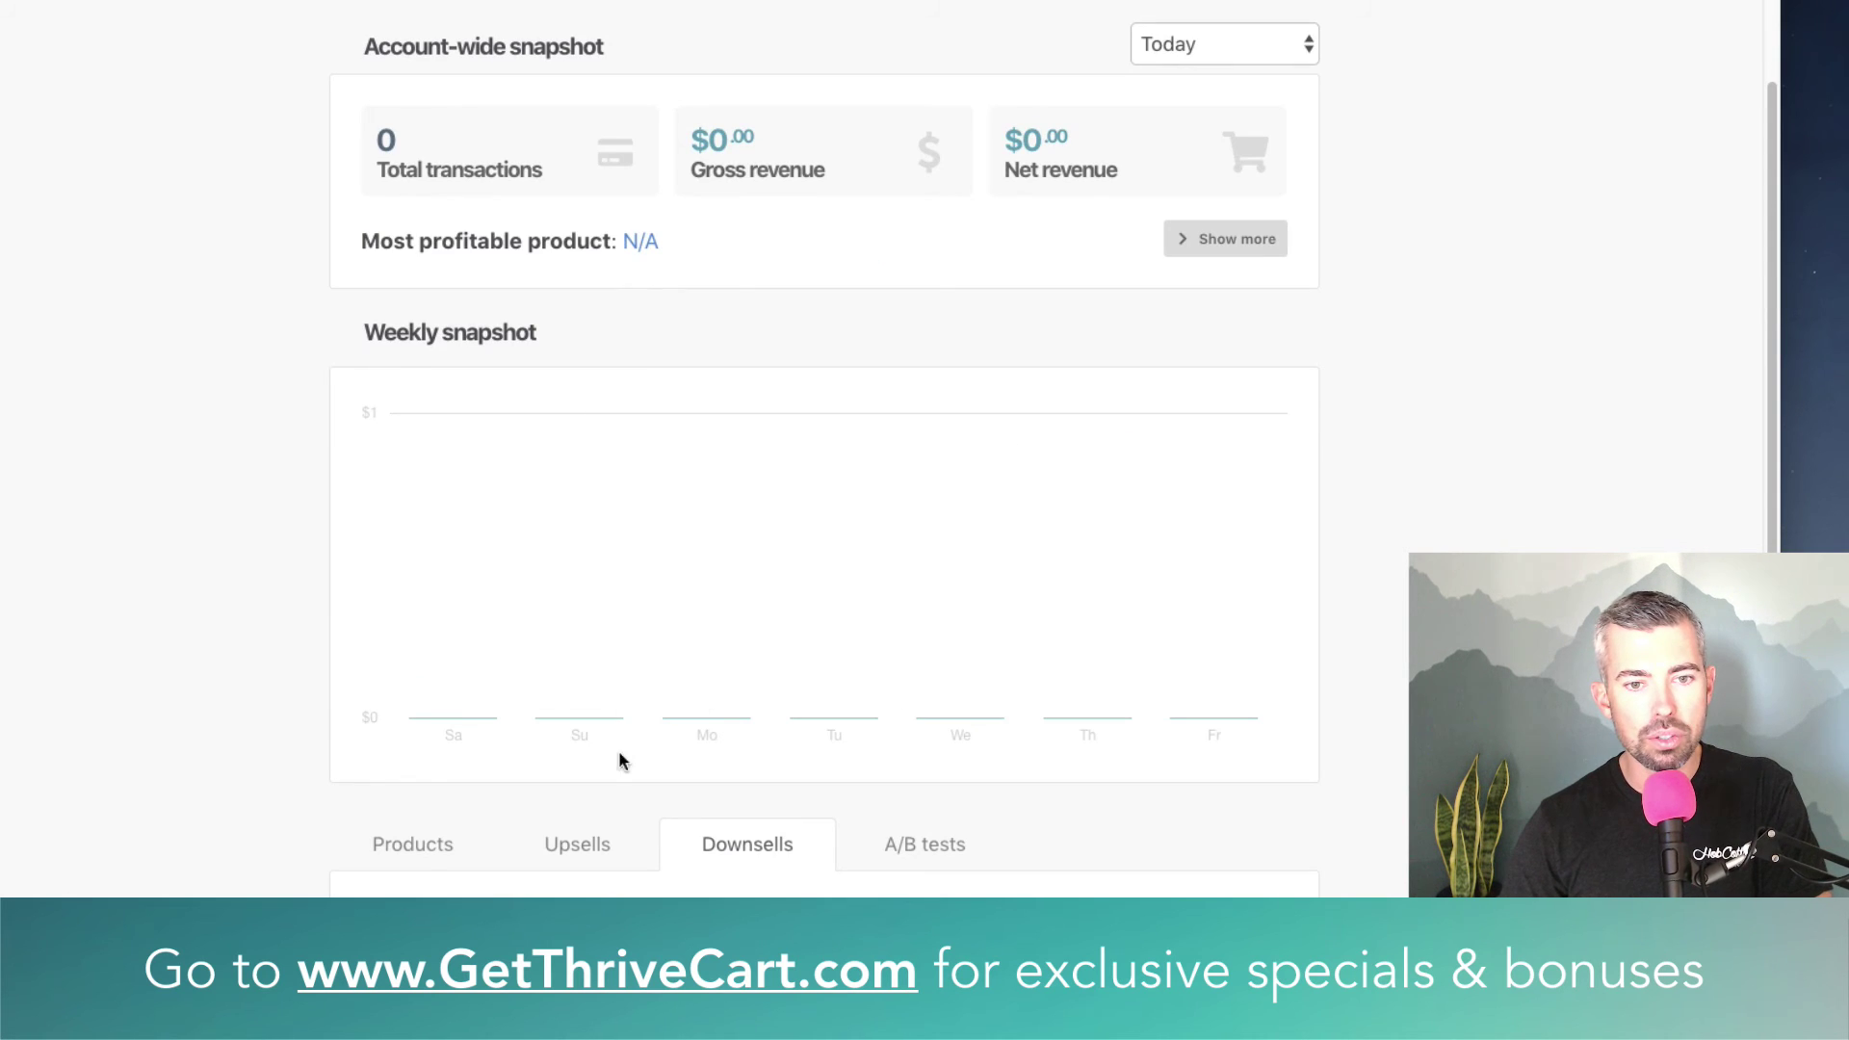
click(583, 860)
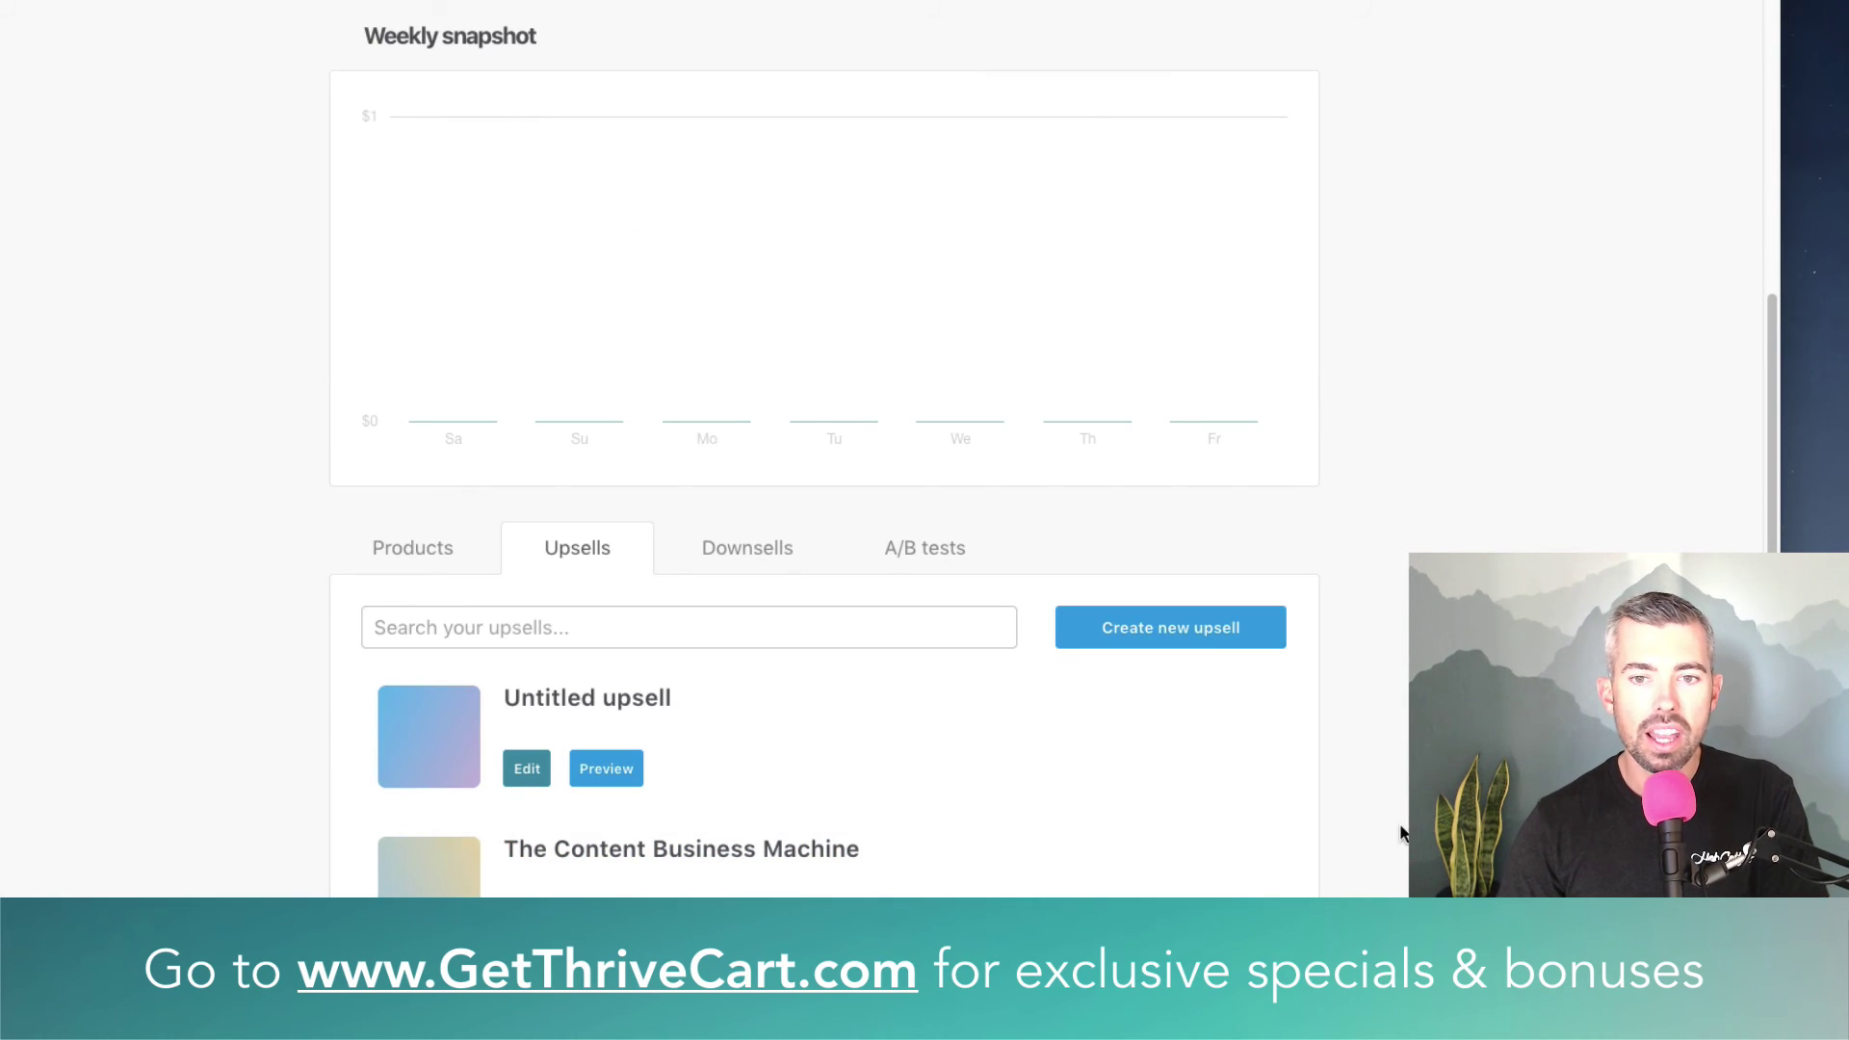
click(528, 768)
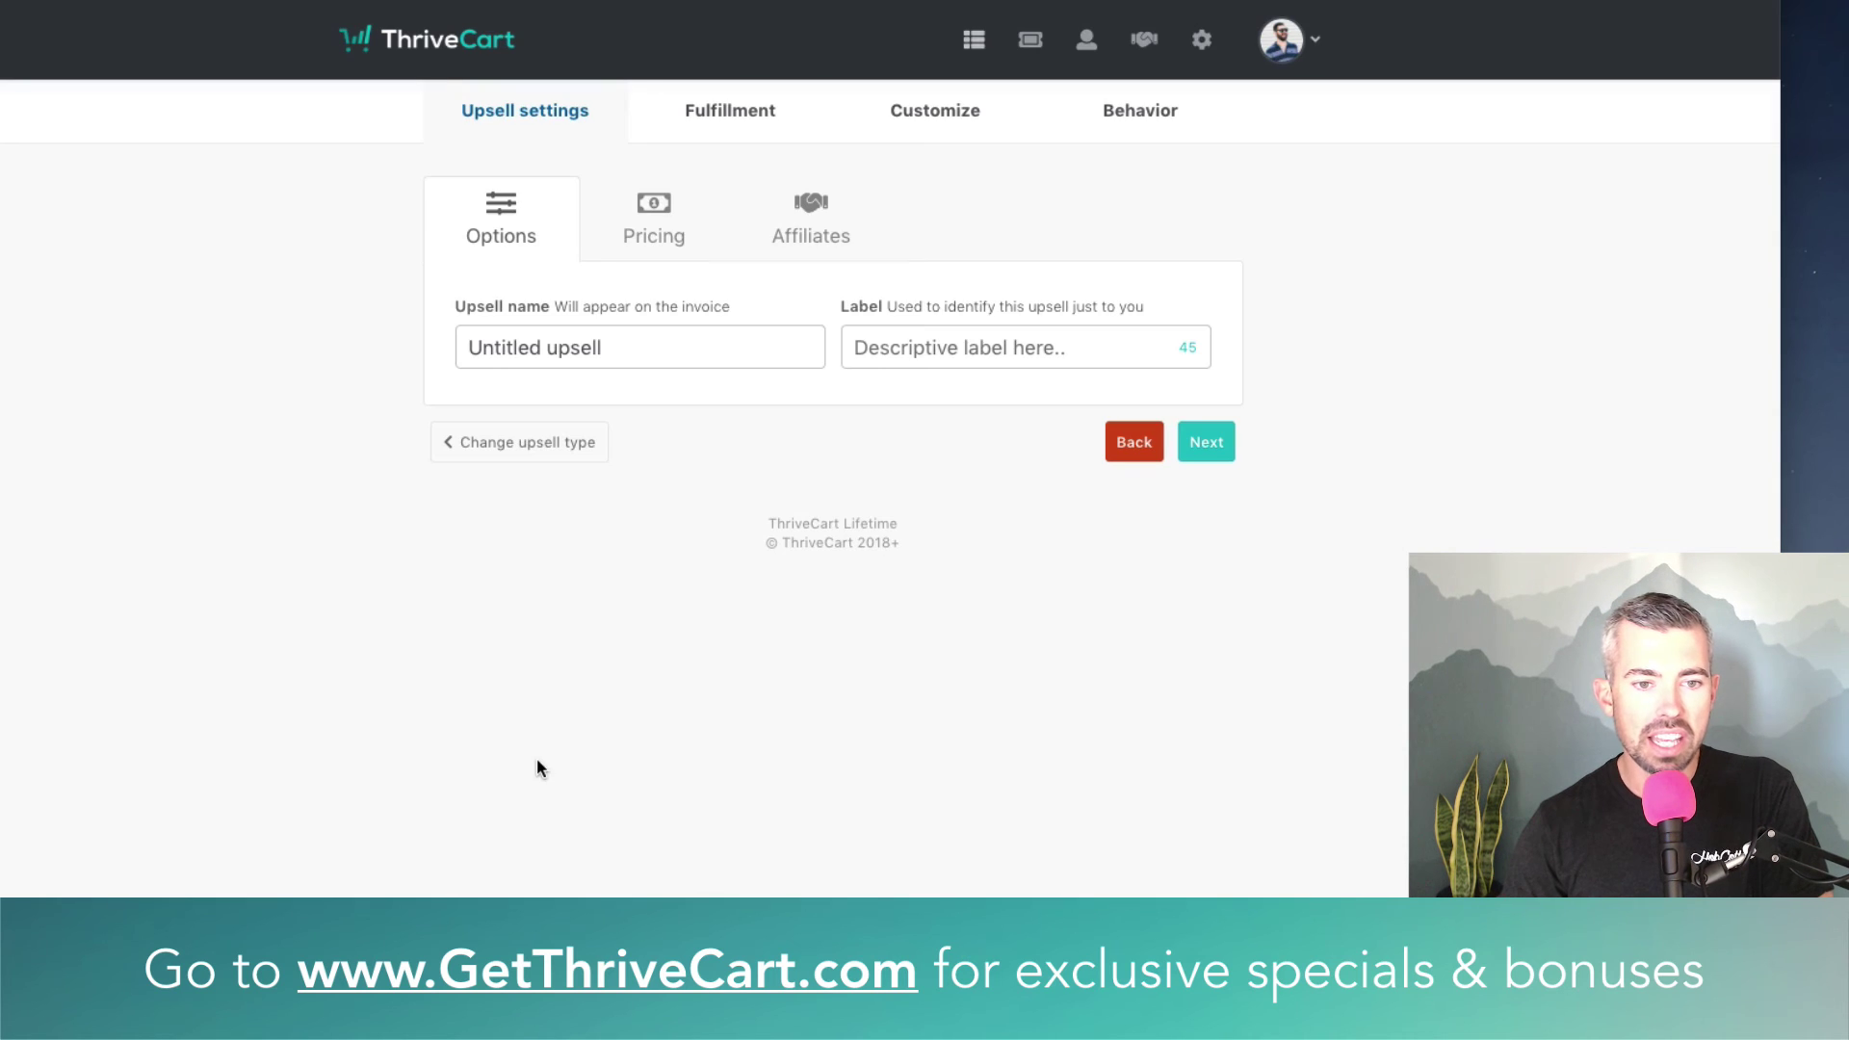
- Add an upsell behavior rule triggered by 'declines this upsell', keeping ActiveCampaign as integration
click(1151, 108)
click(848, 564)
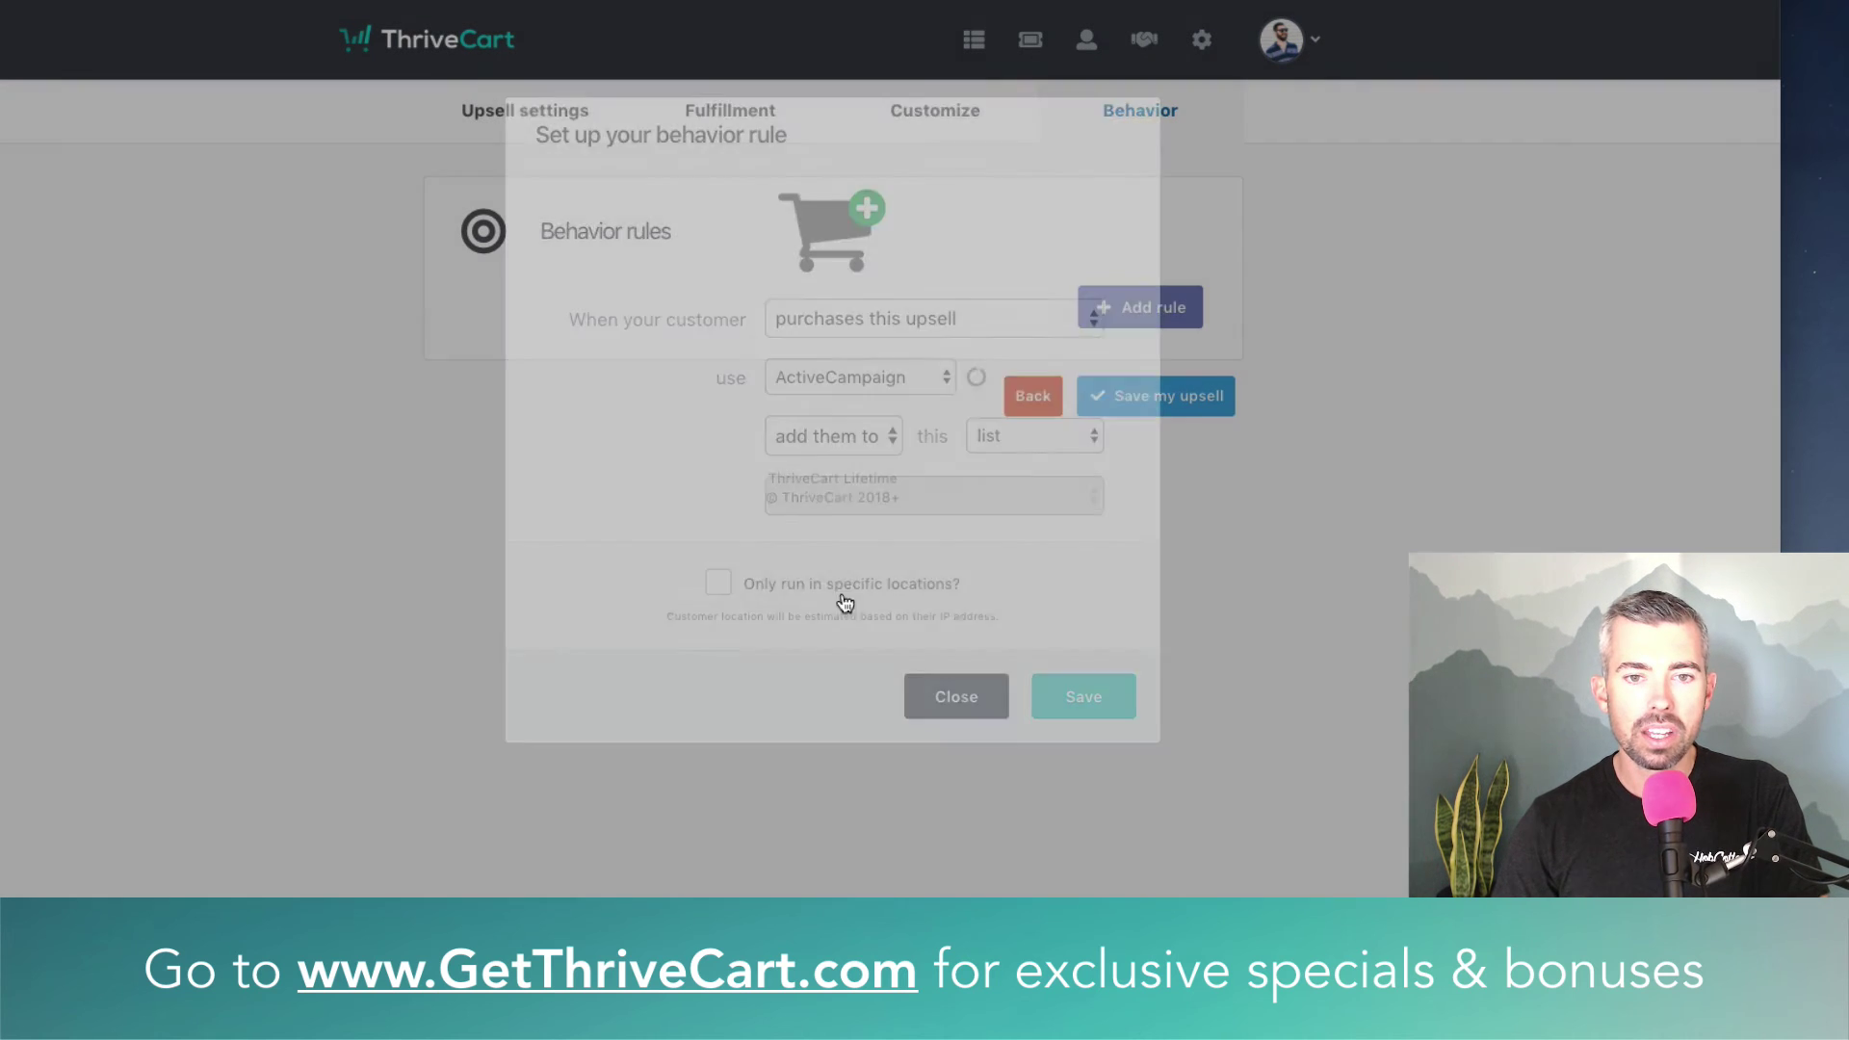
click(894, 328)
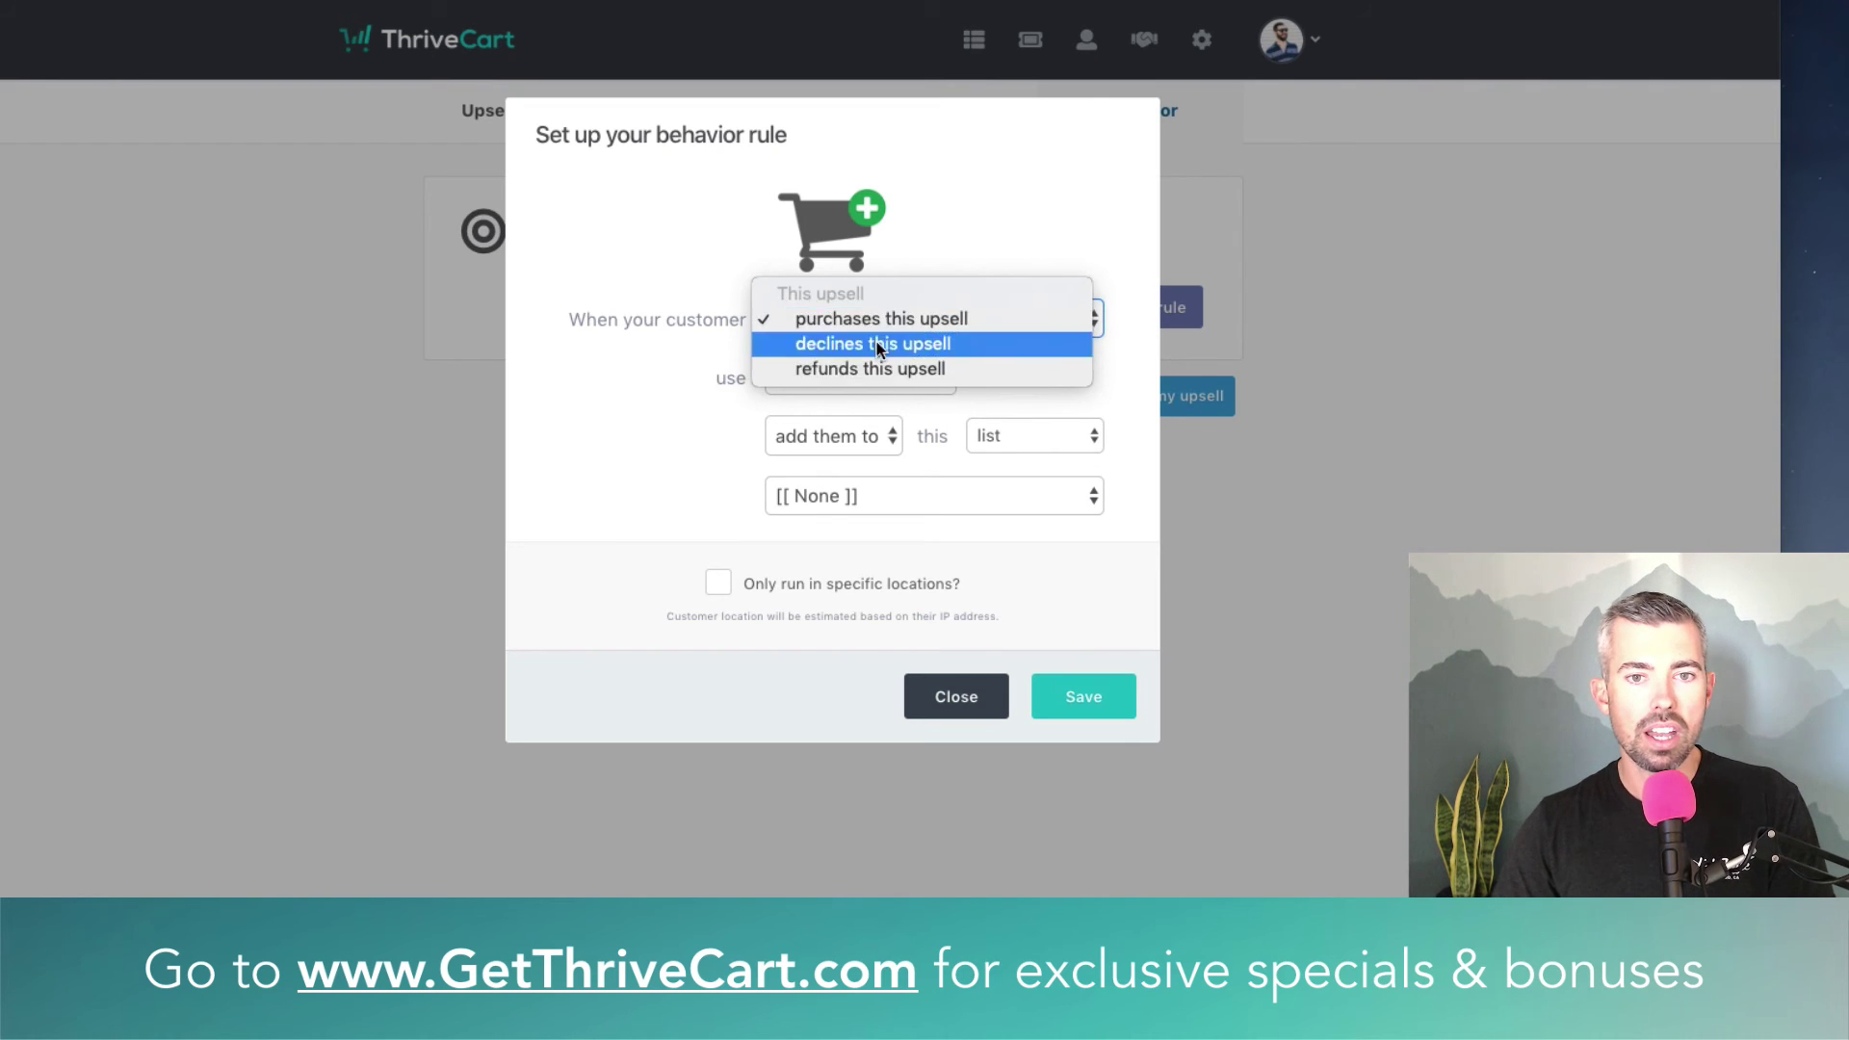
click(877, 345)
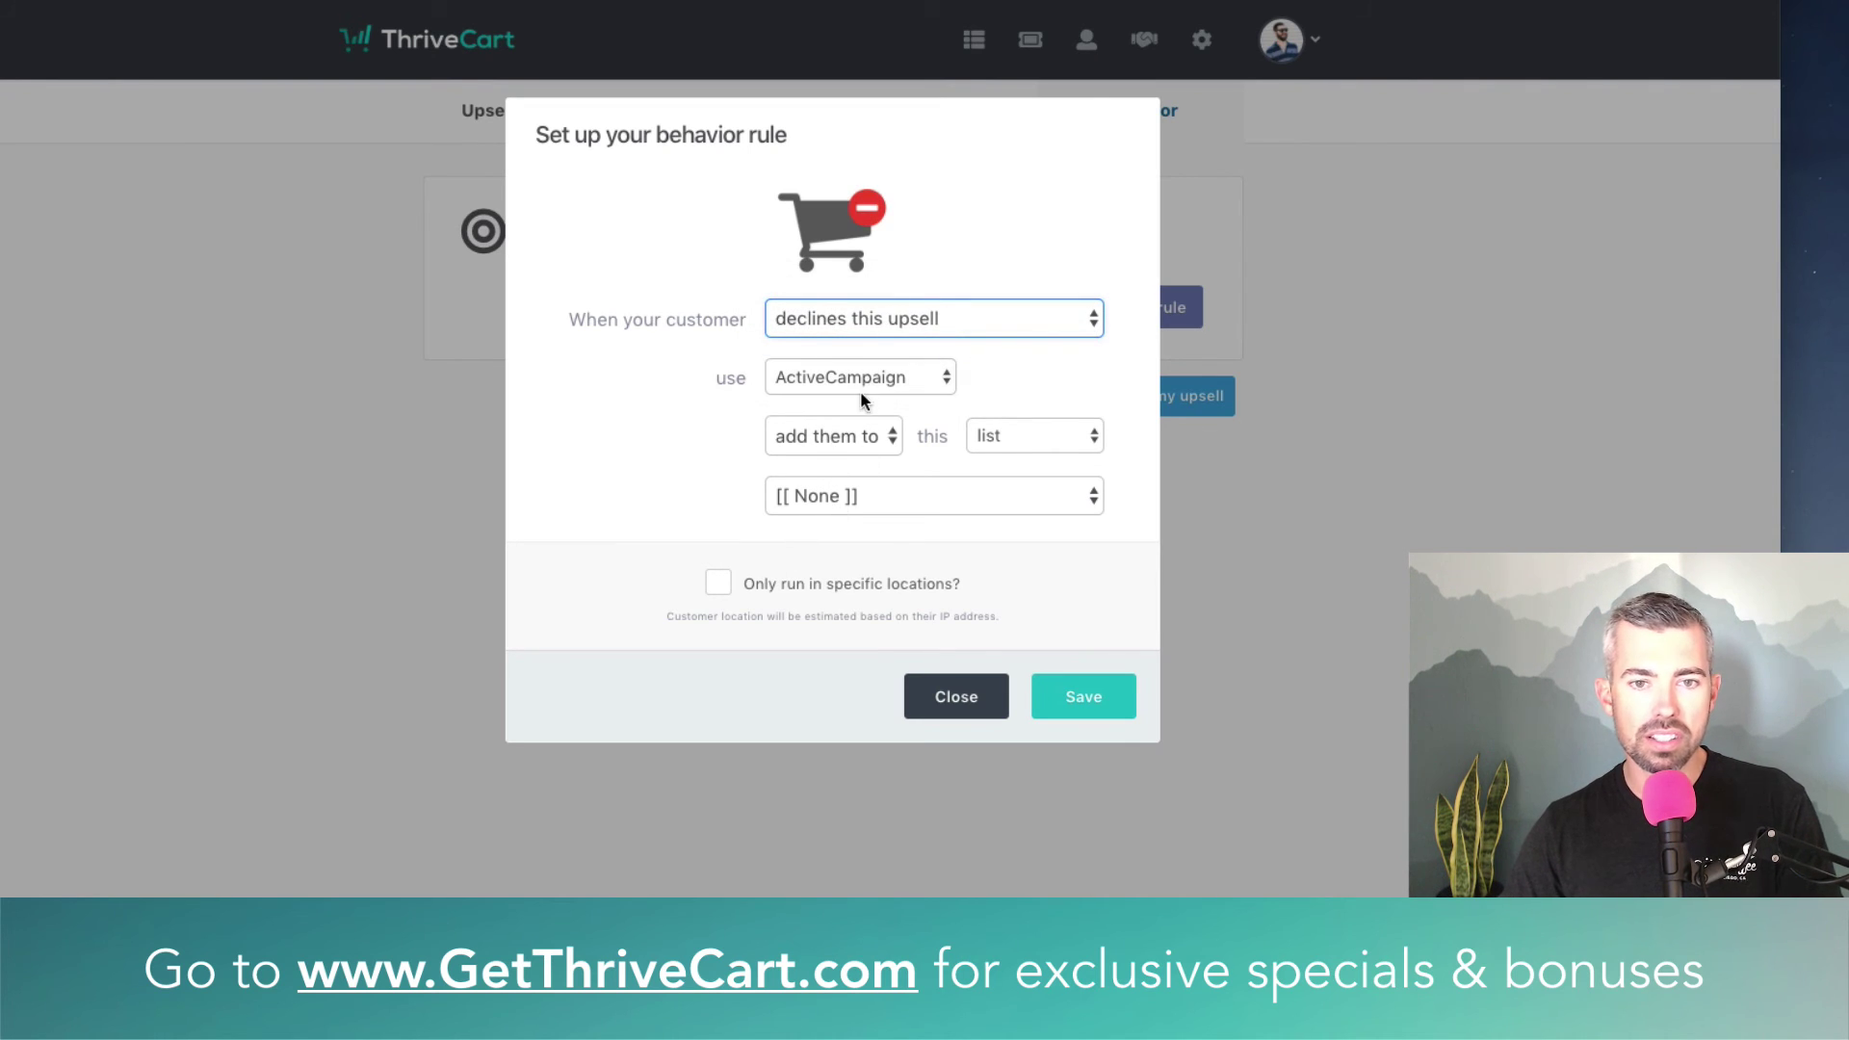
click(875, 378)
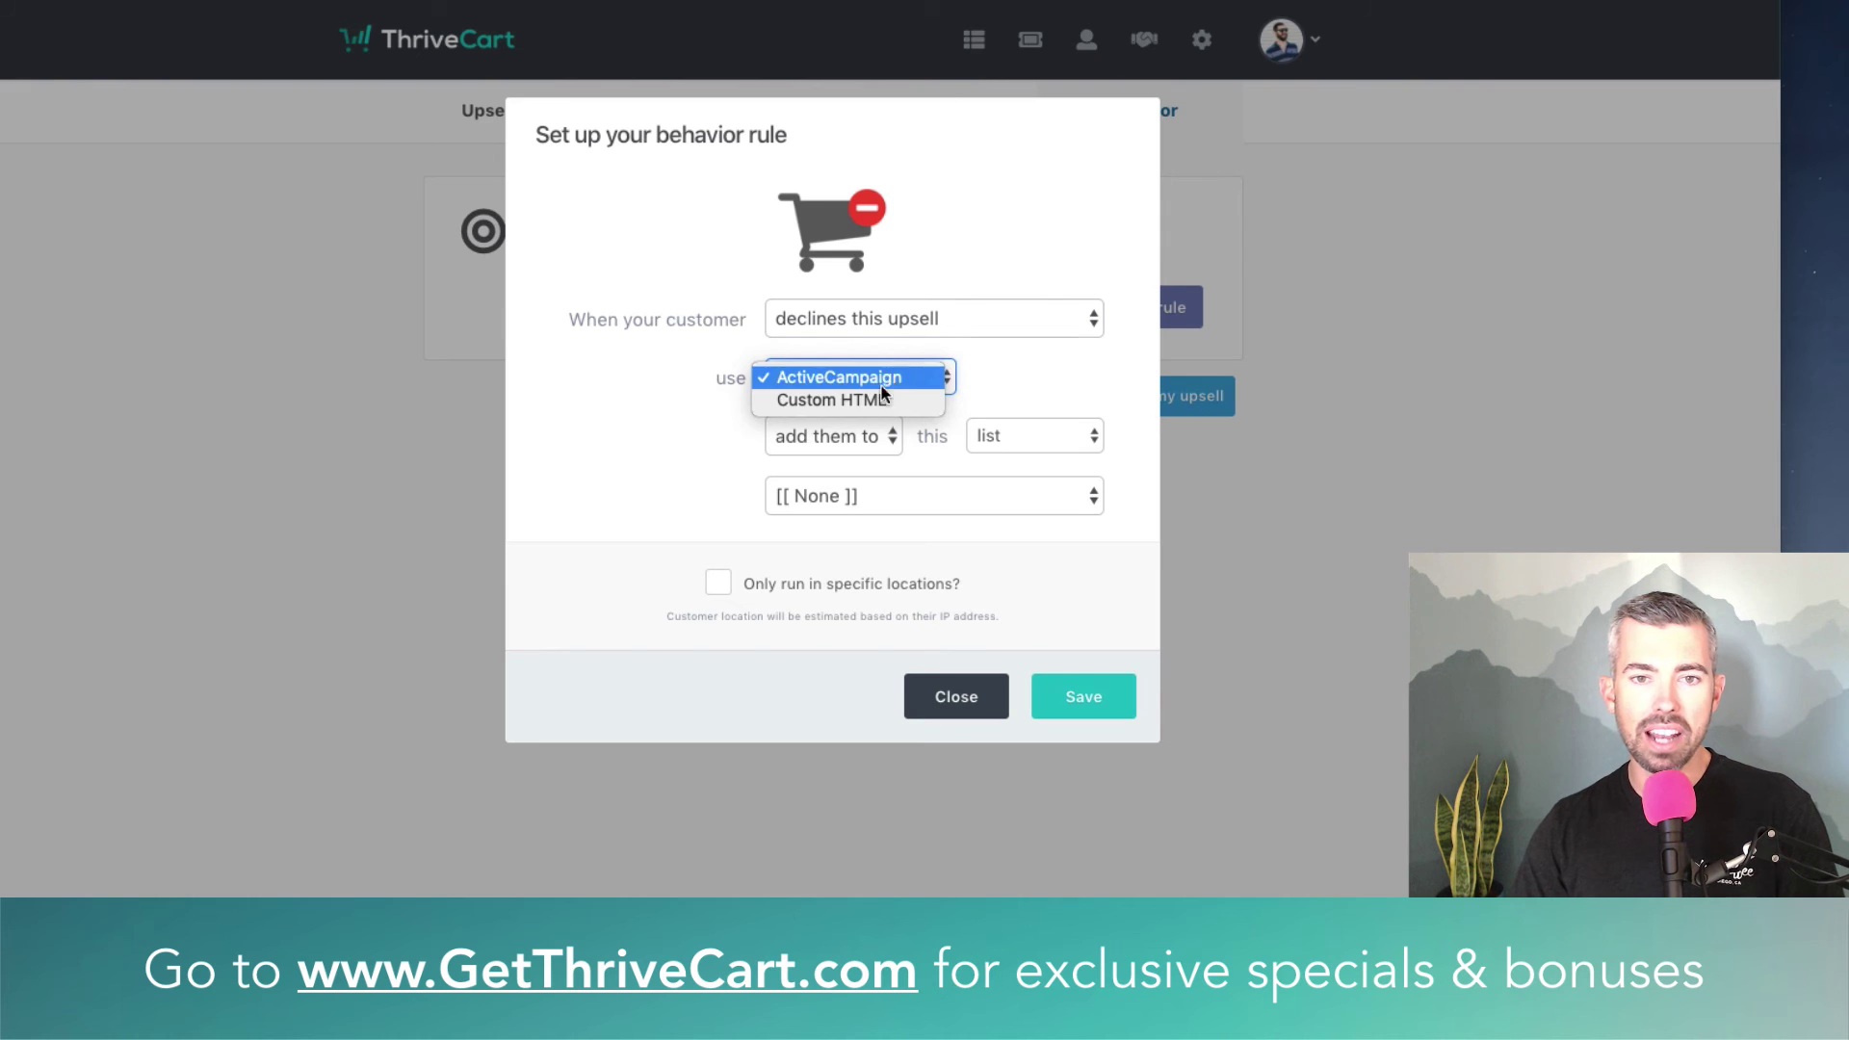
click(663, 449)
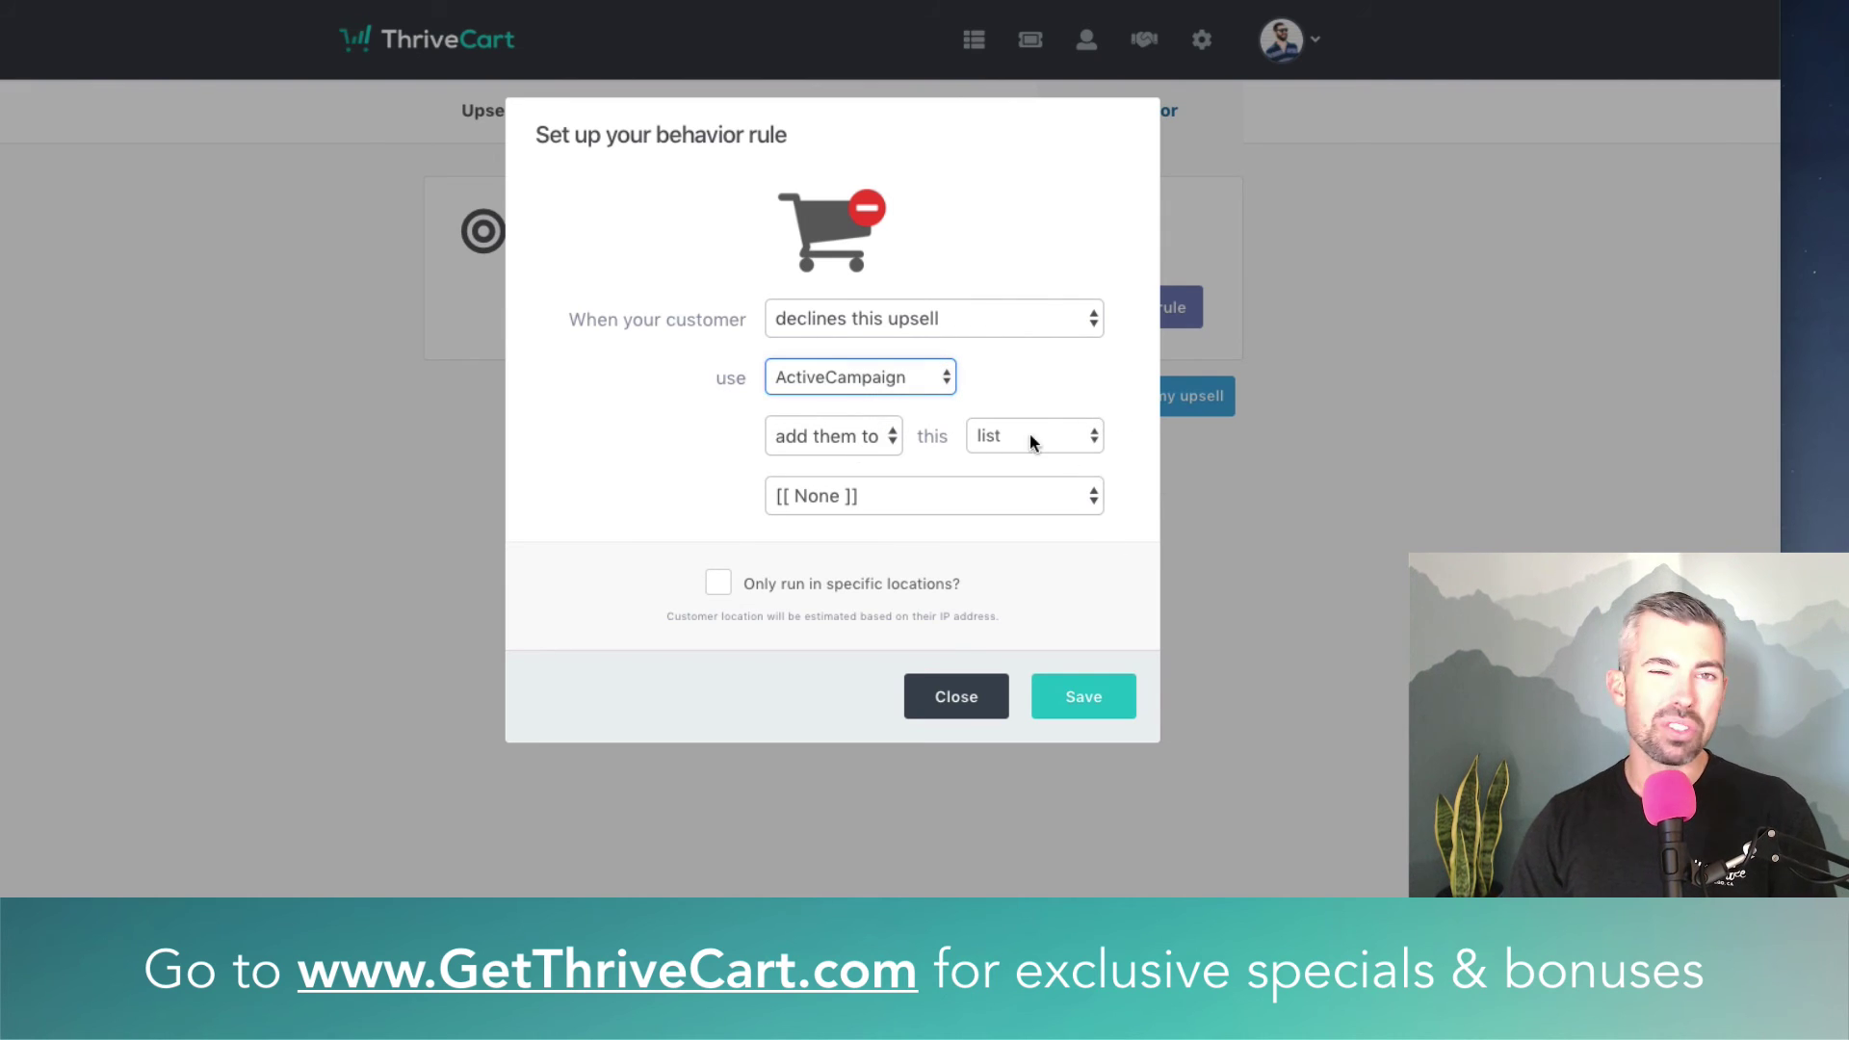